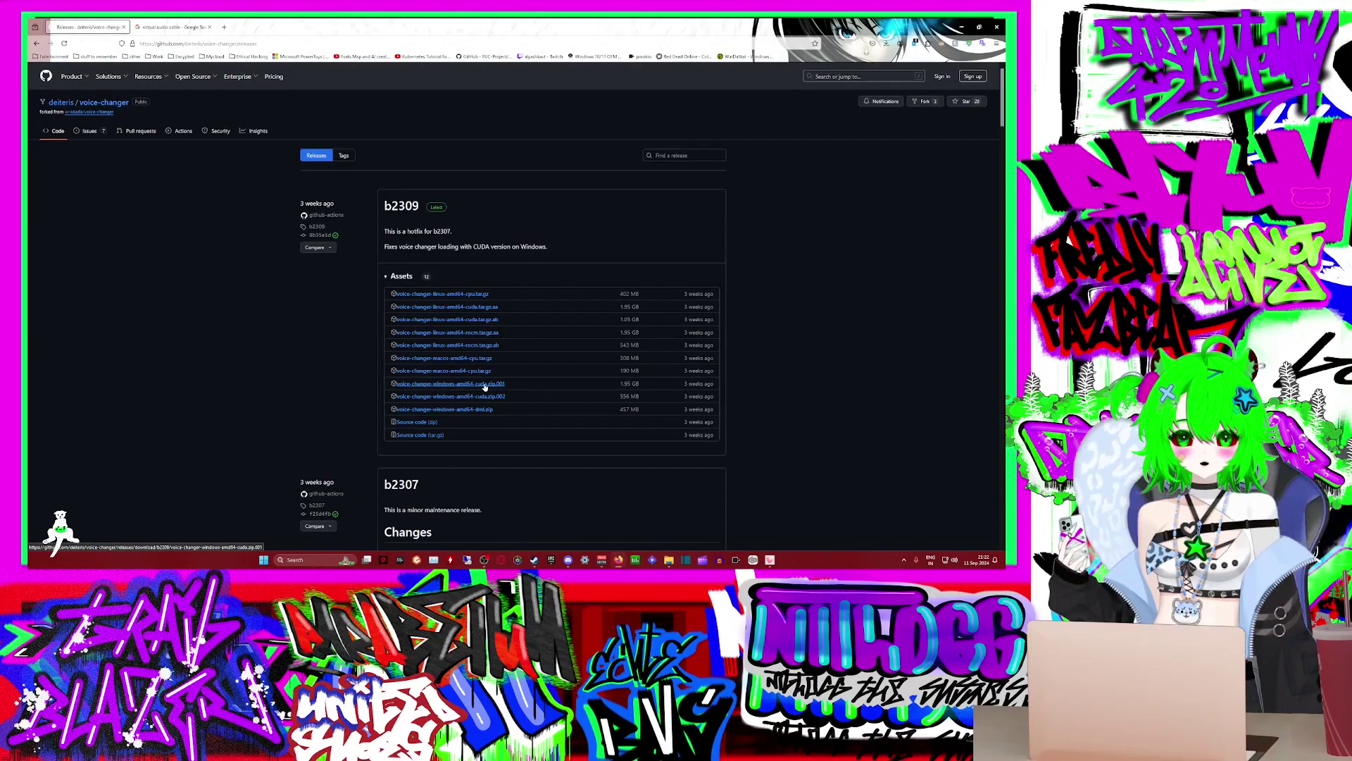
Step: Open the b2309 windows-amd64-cuda.zip.001 and .002 asset links in new tabs to start both downloads
right_click(485, 386)
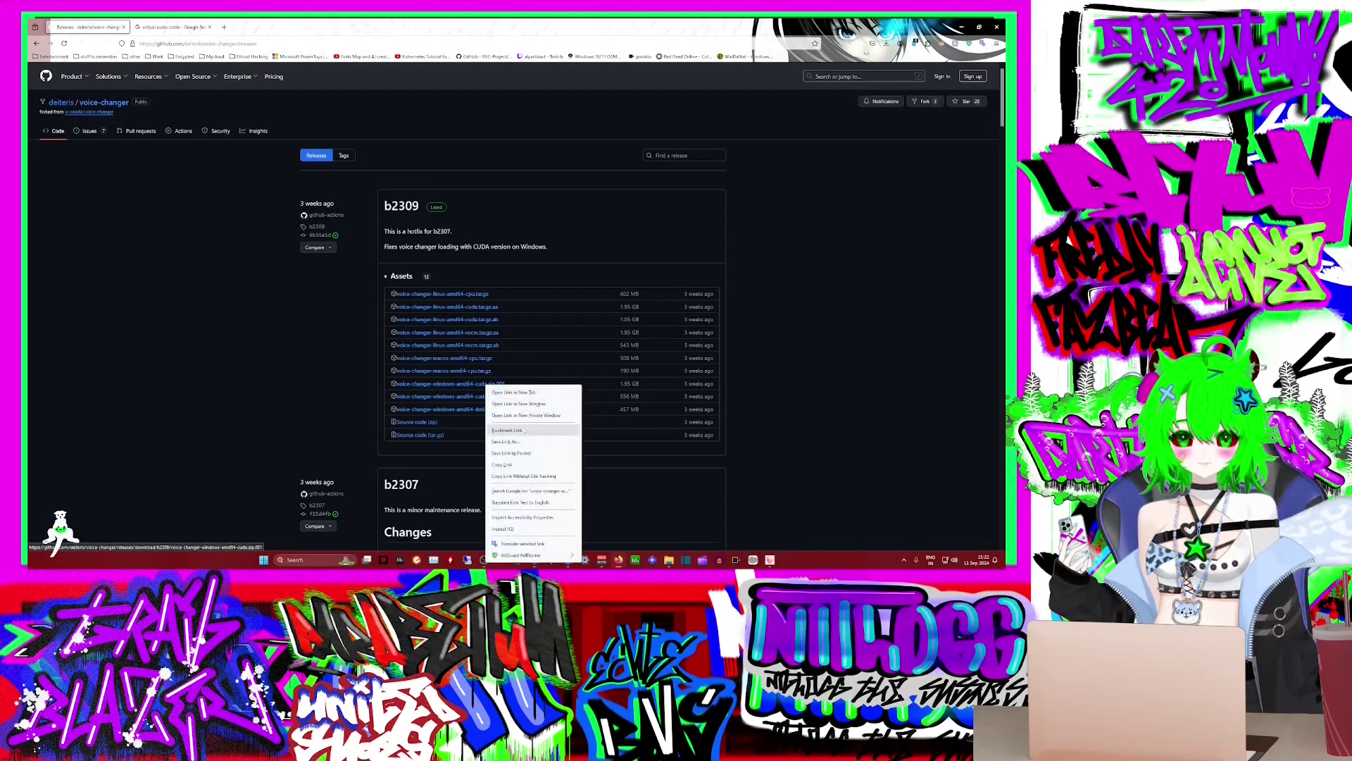
click(527, 393)
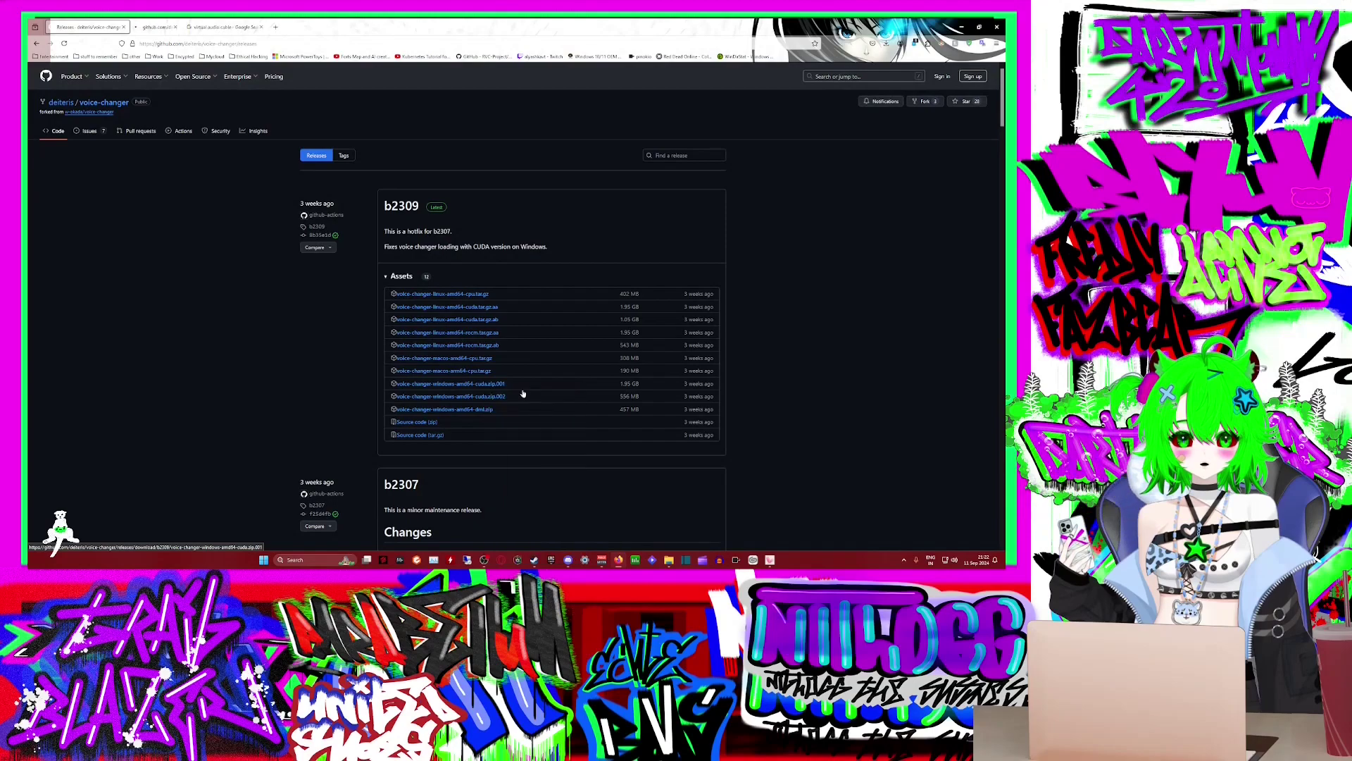
right_click(495, 397)
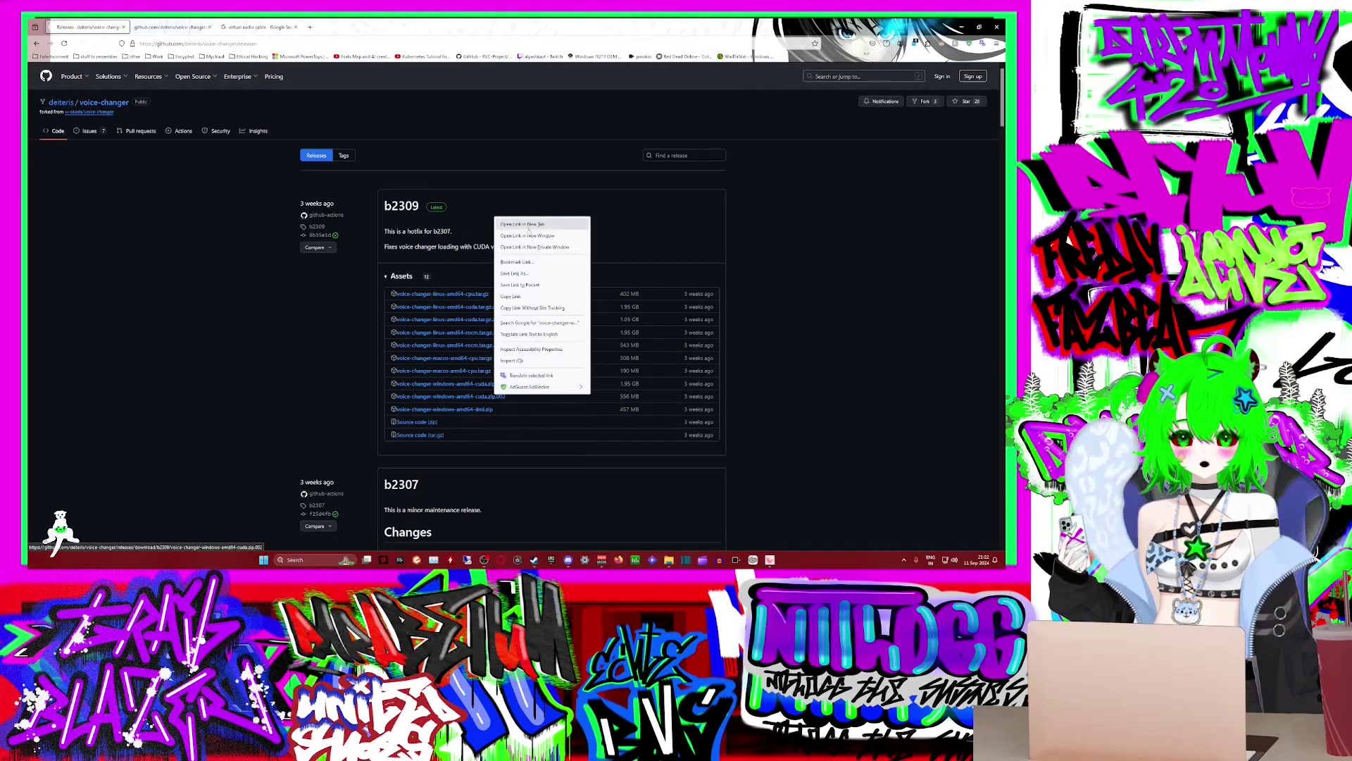
click(525, 224)
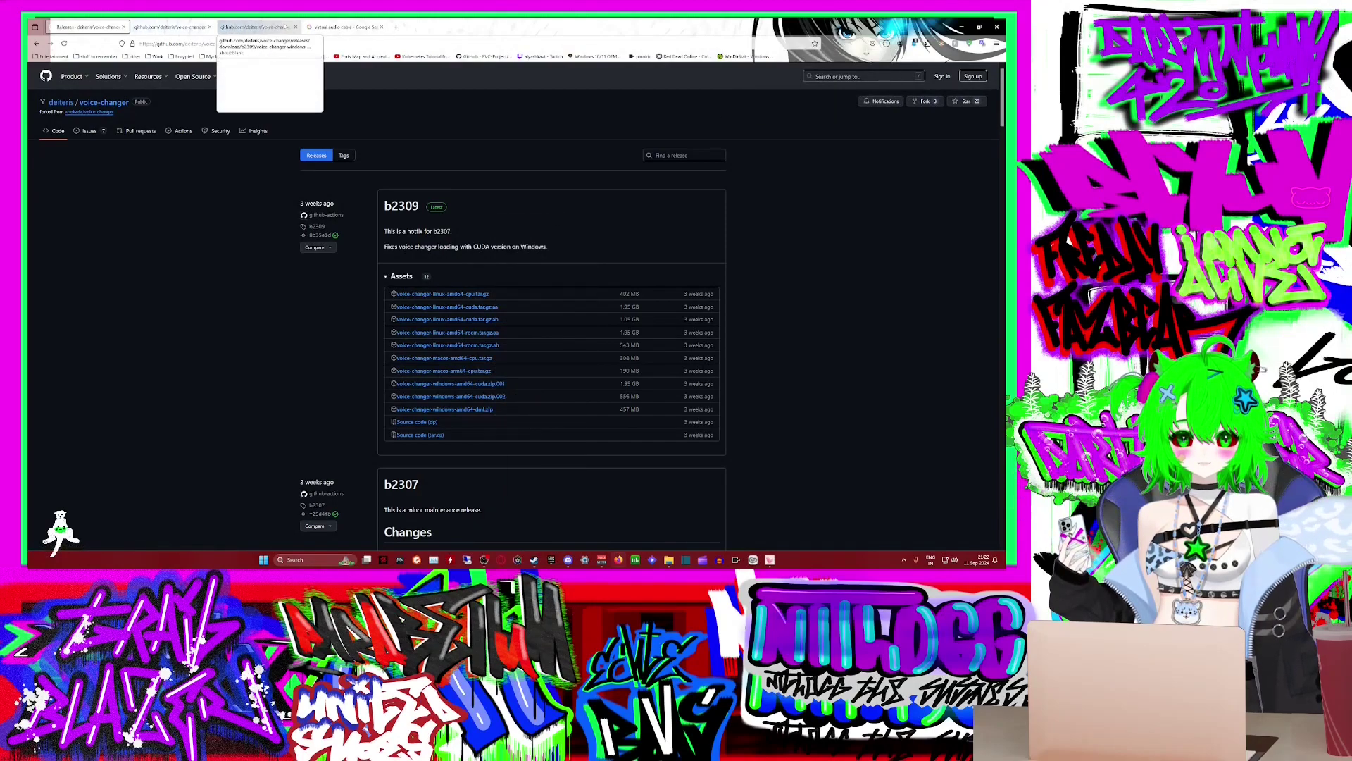
click(261, 29)
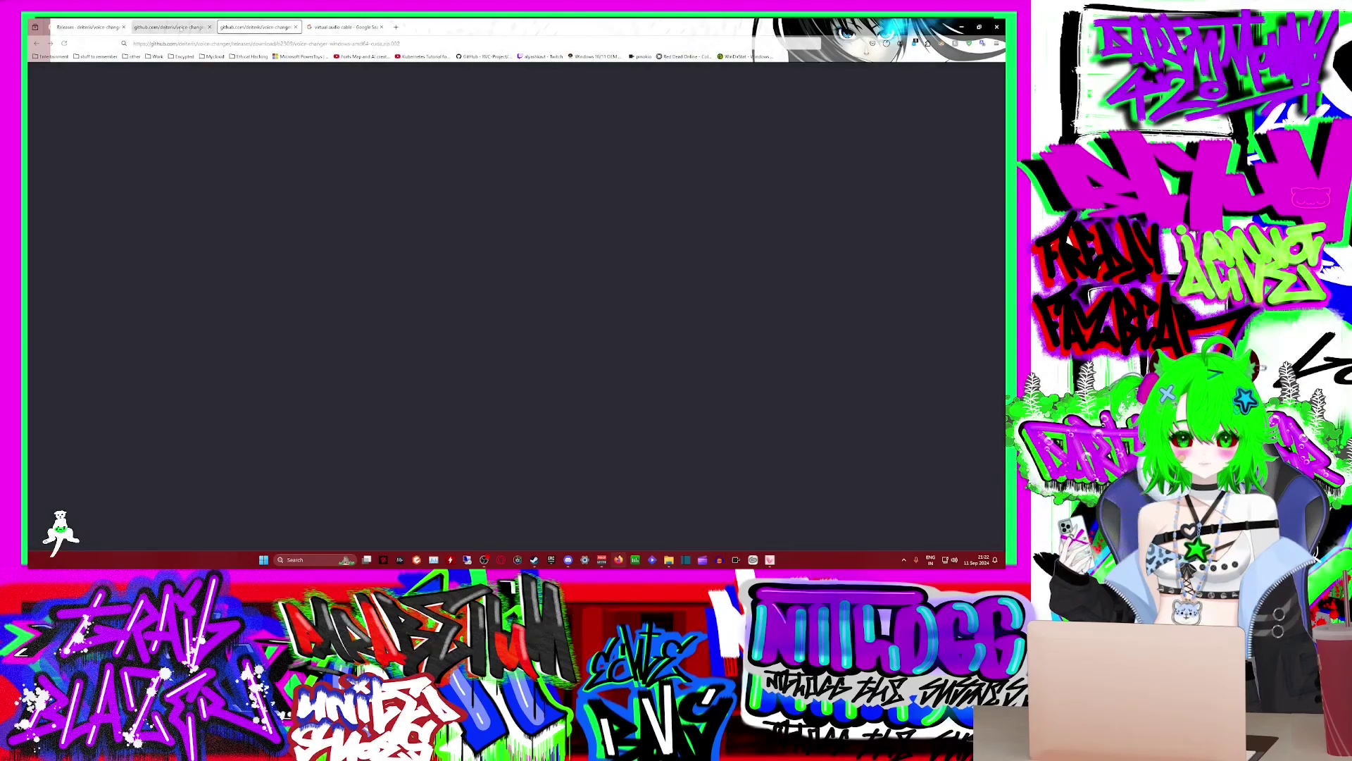
Step: Return to the voice-changer Releases tab while the CUDA parts download
click(83, 27)
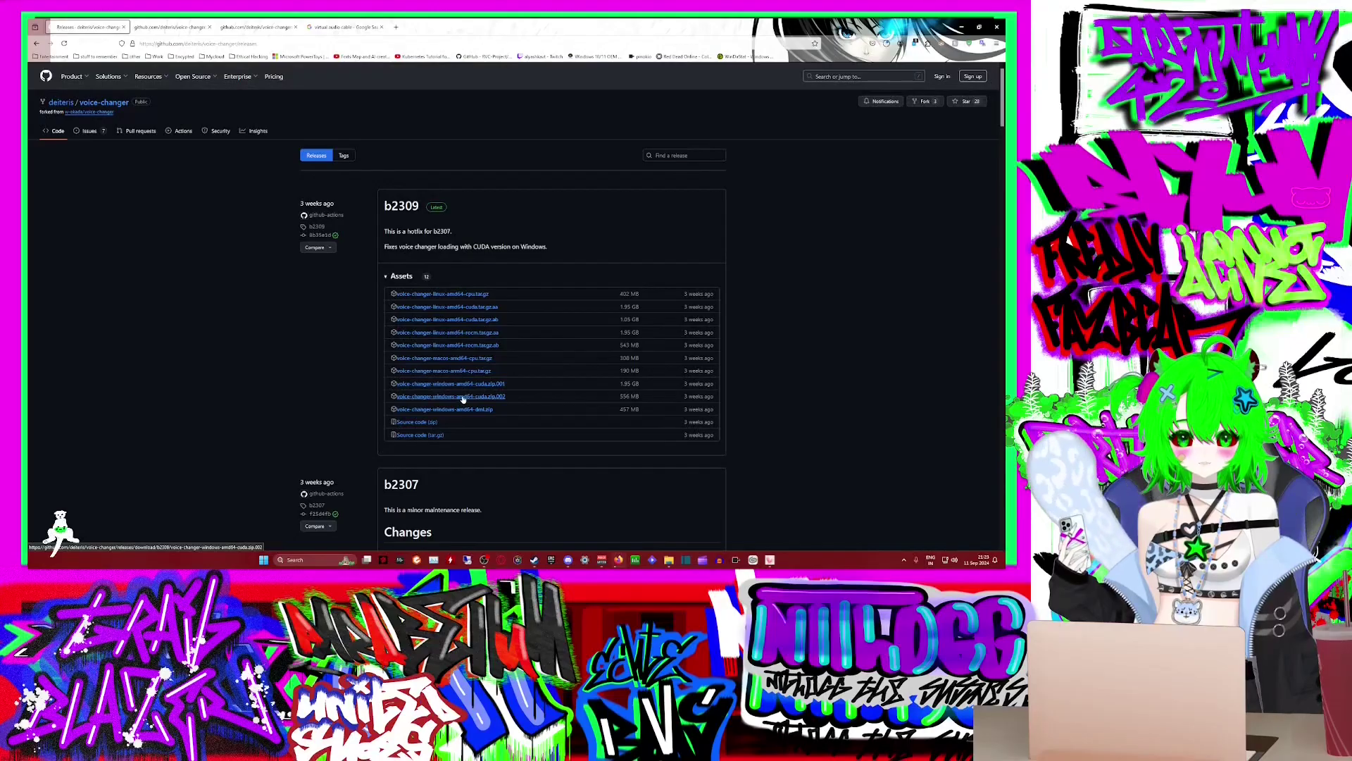
Step: Set the zip.001 download to open when completed, then go to the 'virtual audio cable' search results
click(887, 43)
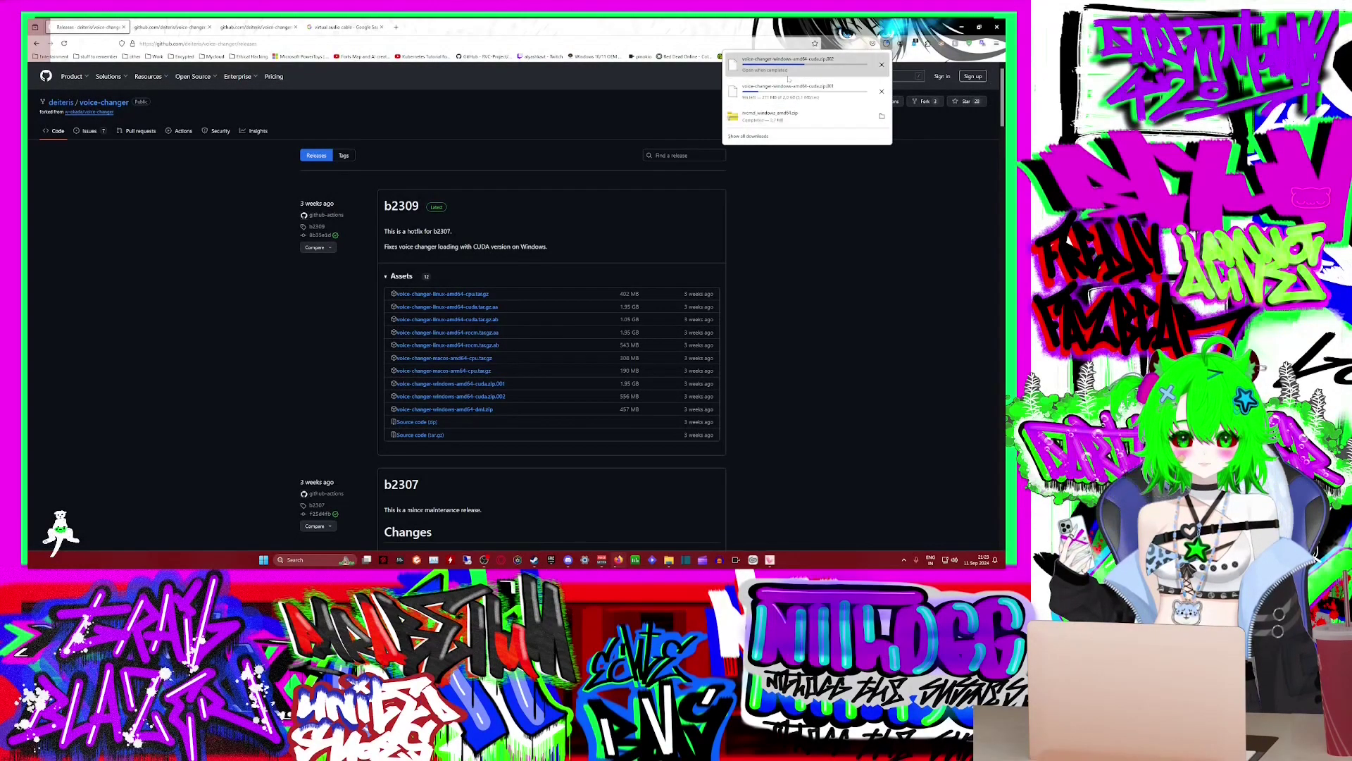
click(811, 90)
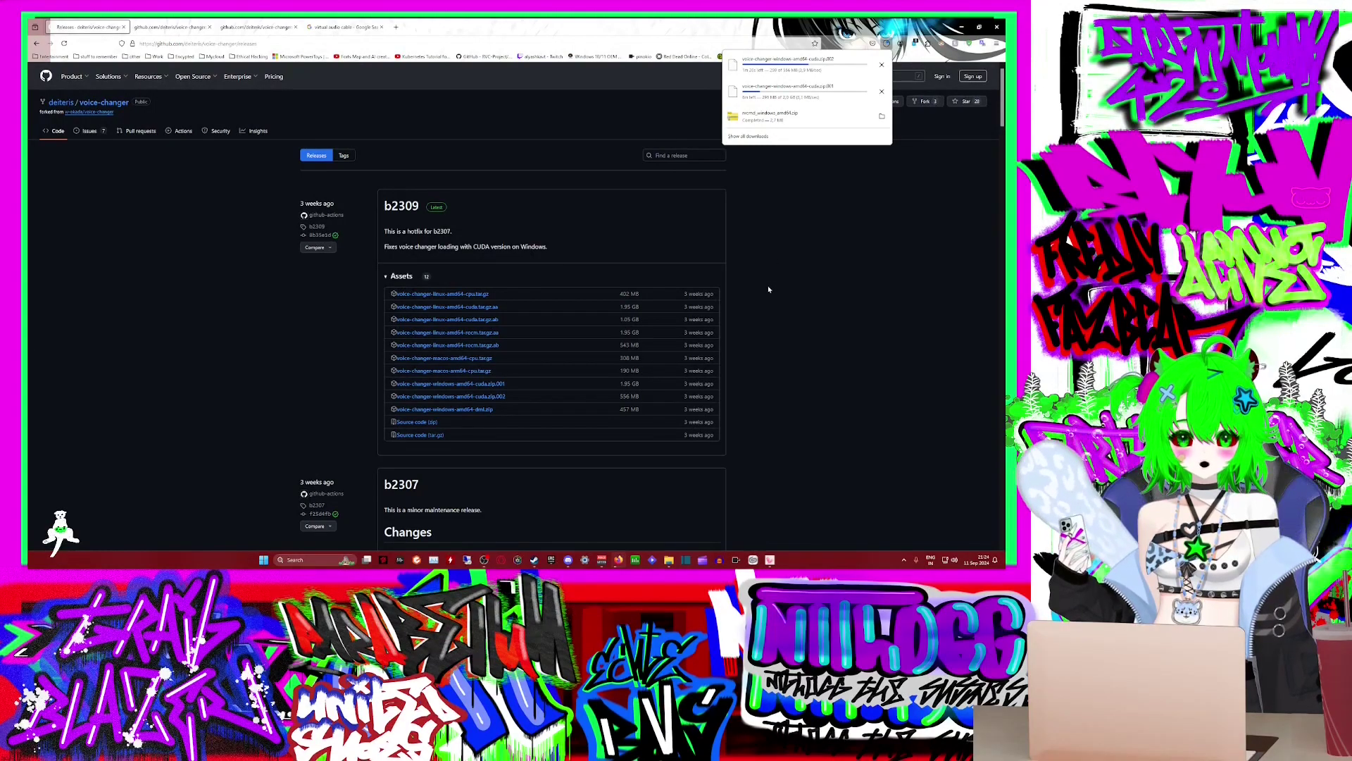
click(346, 27)
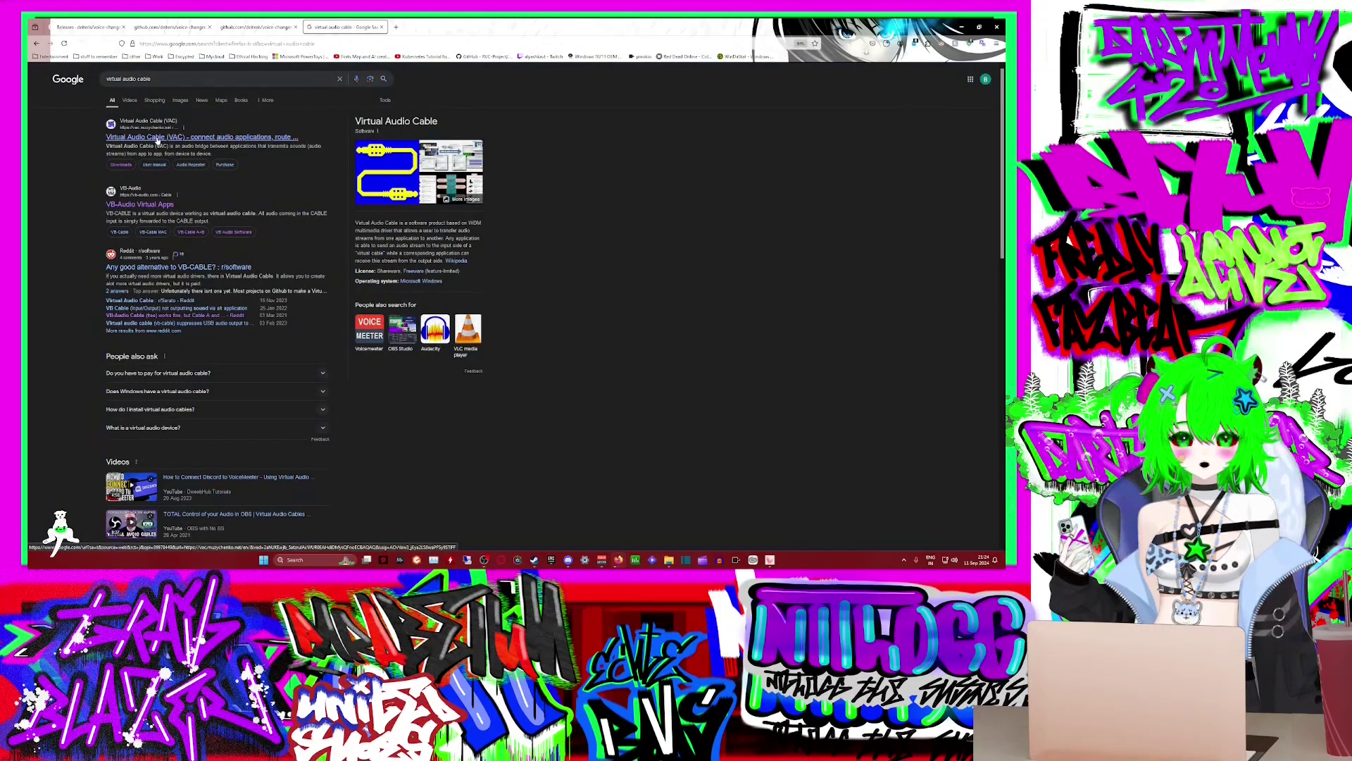
Step: Open the Virtual Audio Cable and VB-Audio Virtual Apps search results in new tabs
right_click(159, 140)
click(194, 146)
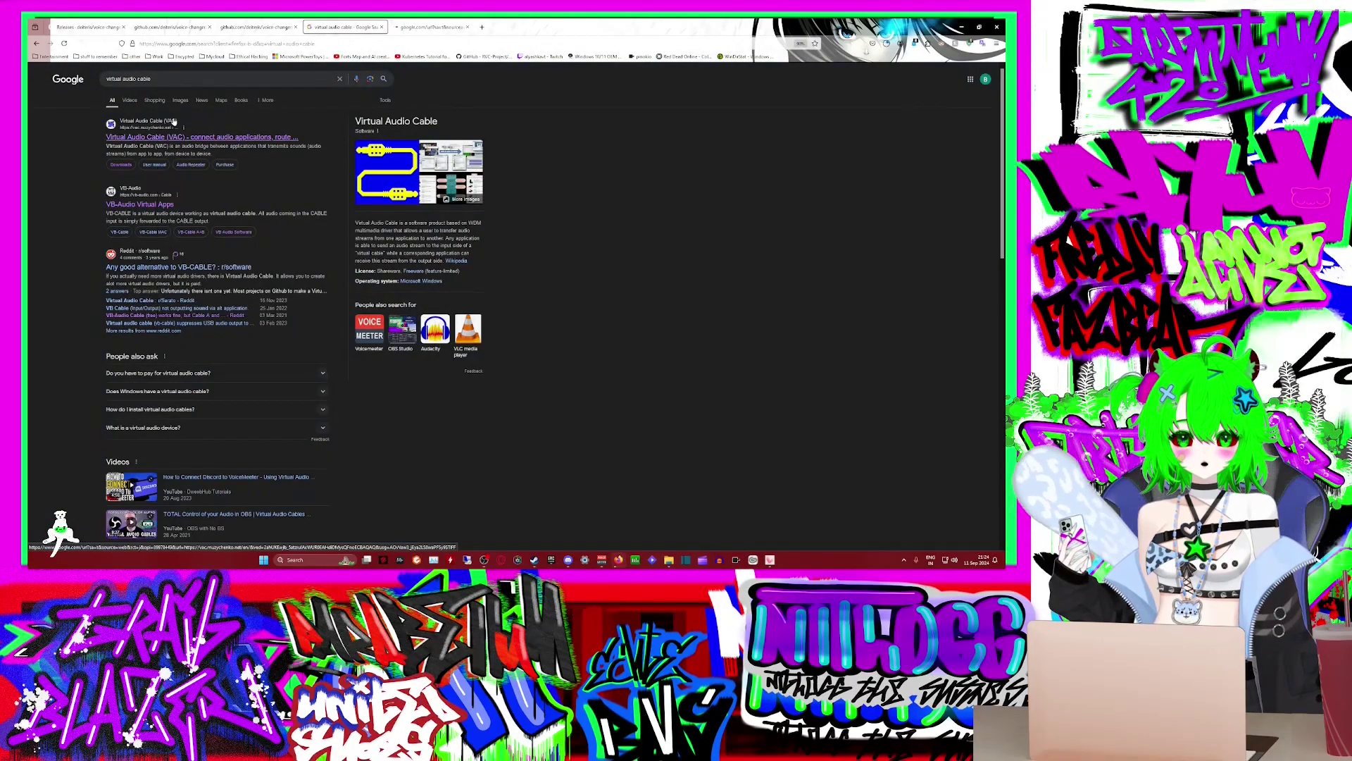
right_click(131, 207)
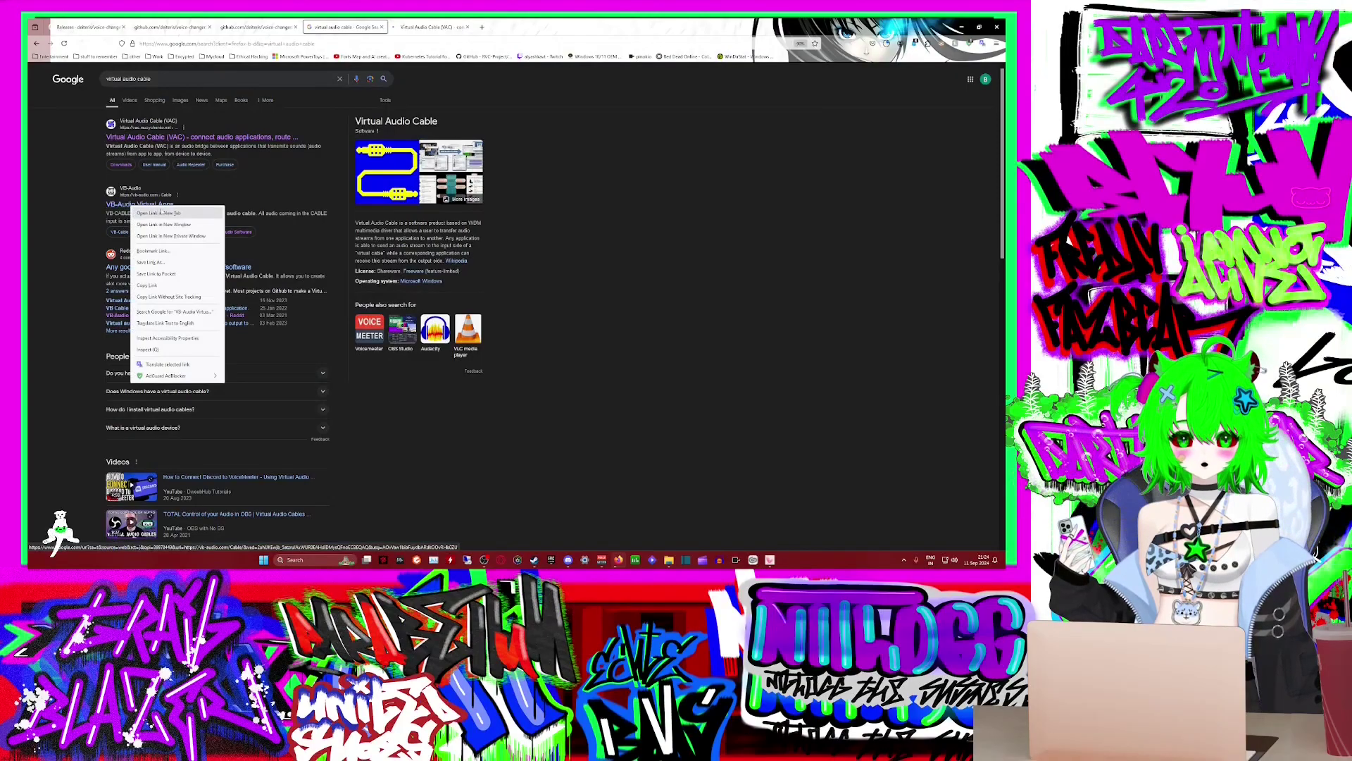
click(160, 212)
Step: View the Virtual Audio Cable (VAC) homepage showing latest version 4.70
key(ctrl+Tab)
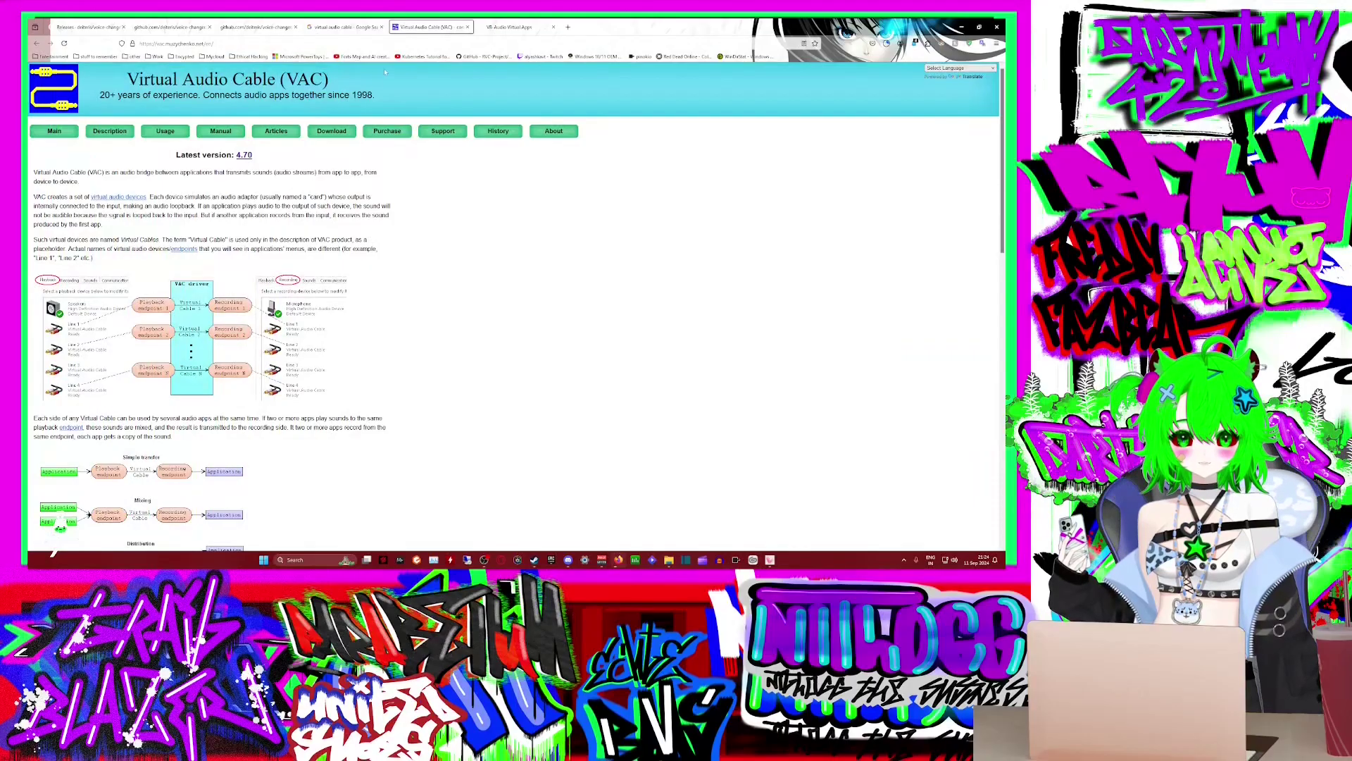
drag(127, 79, 340, 82)
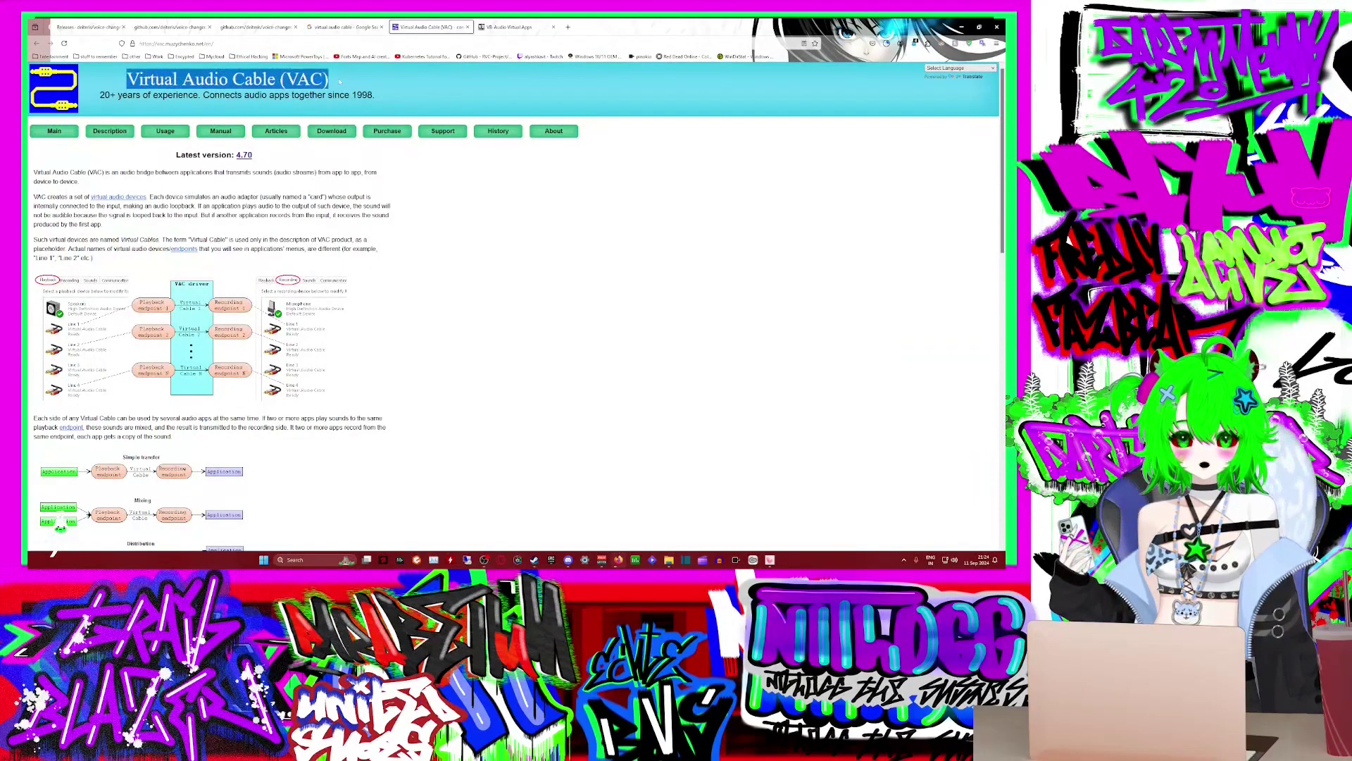
click(357, 82)
scroll(284, 164, down, 15)
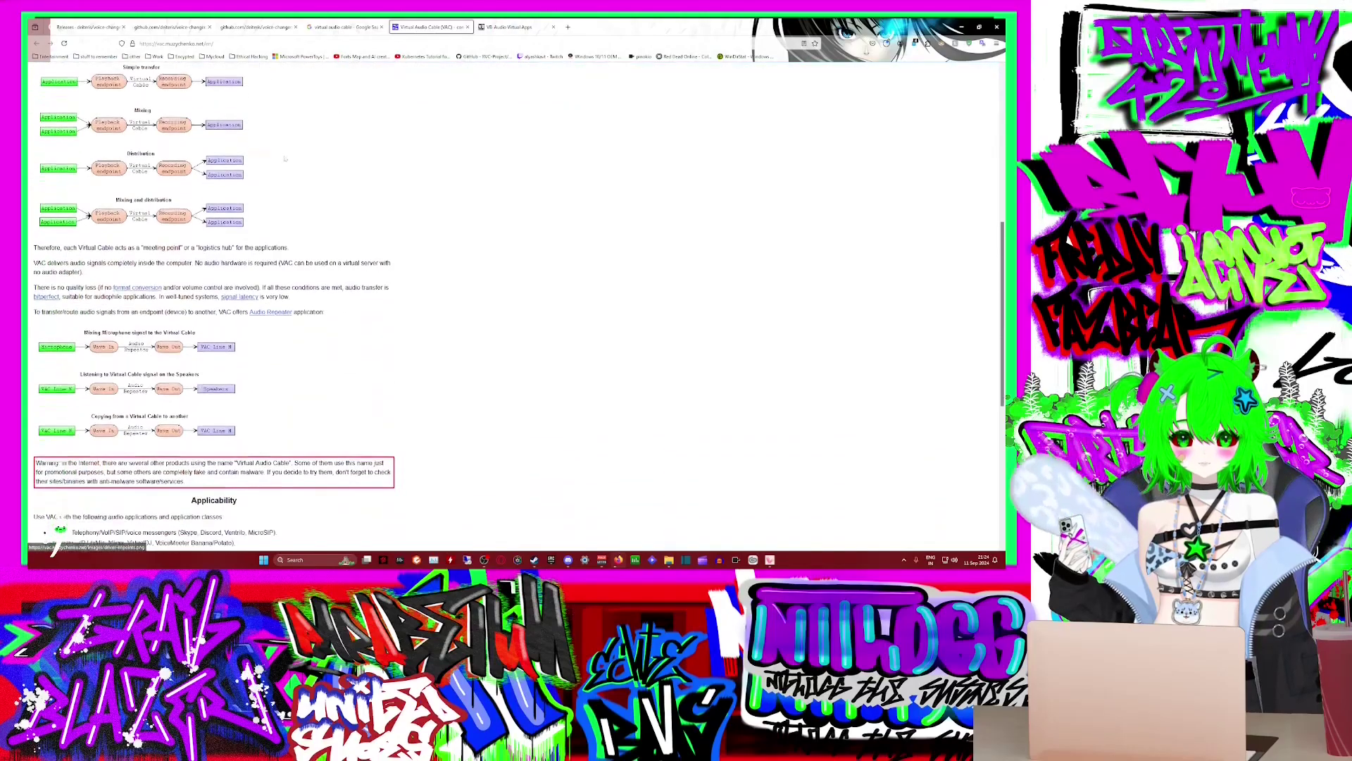
scroll(284, 165, up, 15)
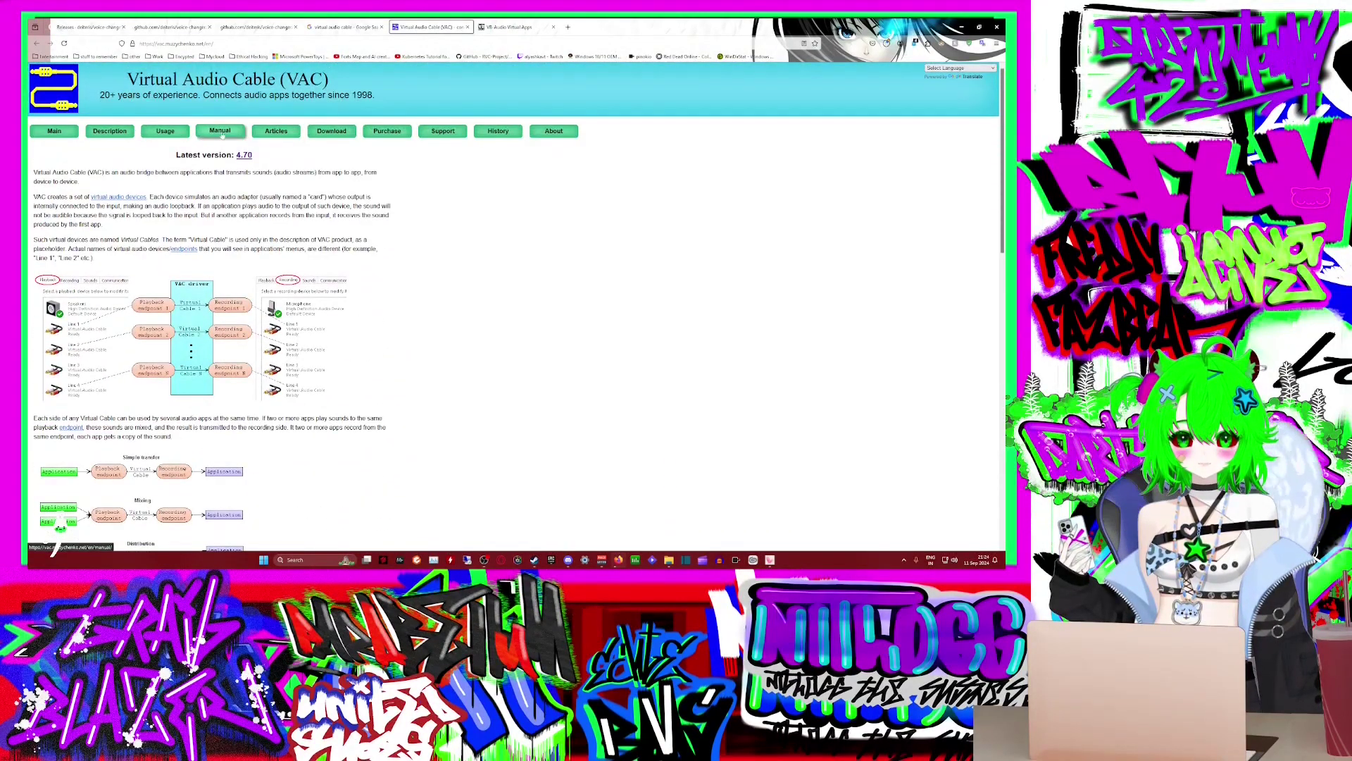
Step: Browse the VAC download page and comparison table, then view the VB-CABLE Virtual Audio Device page
click(341, 134)
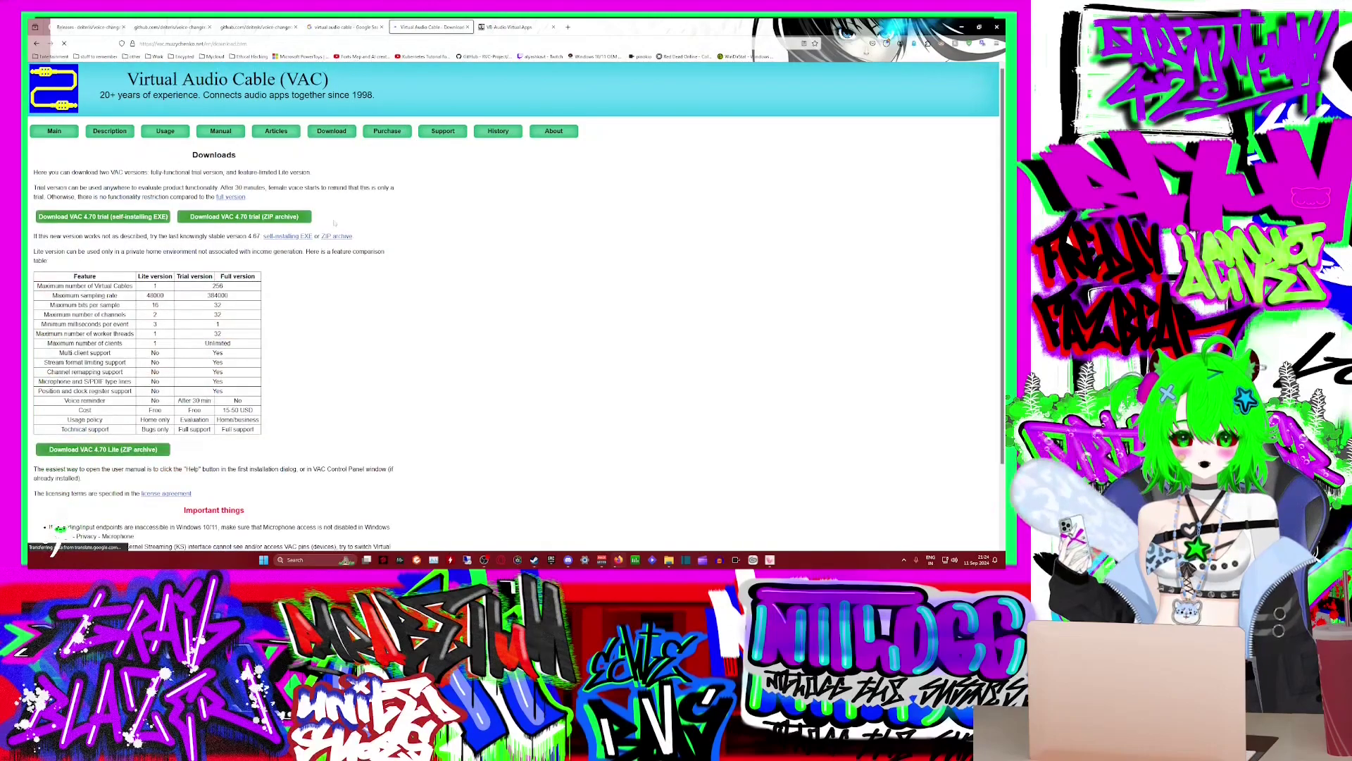
scroll(332, 222, down, 2)
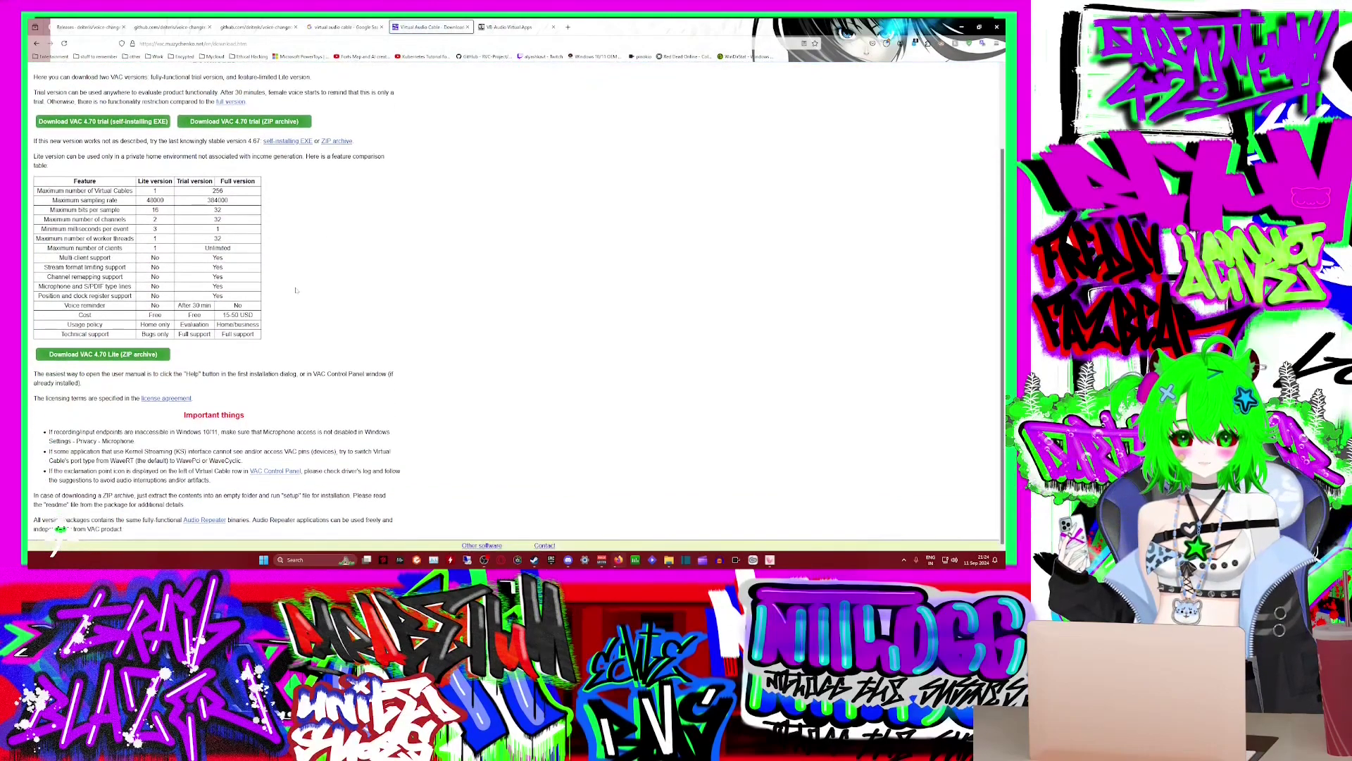
scroll(303, 288, up, 2)
scroll(211, 317, down, 2)
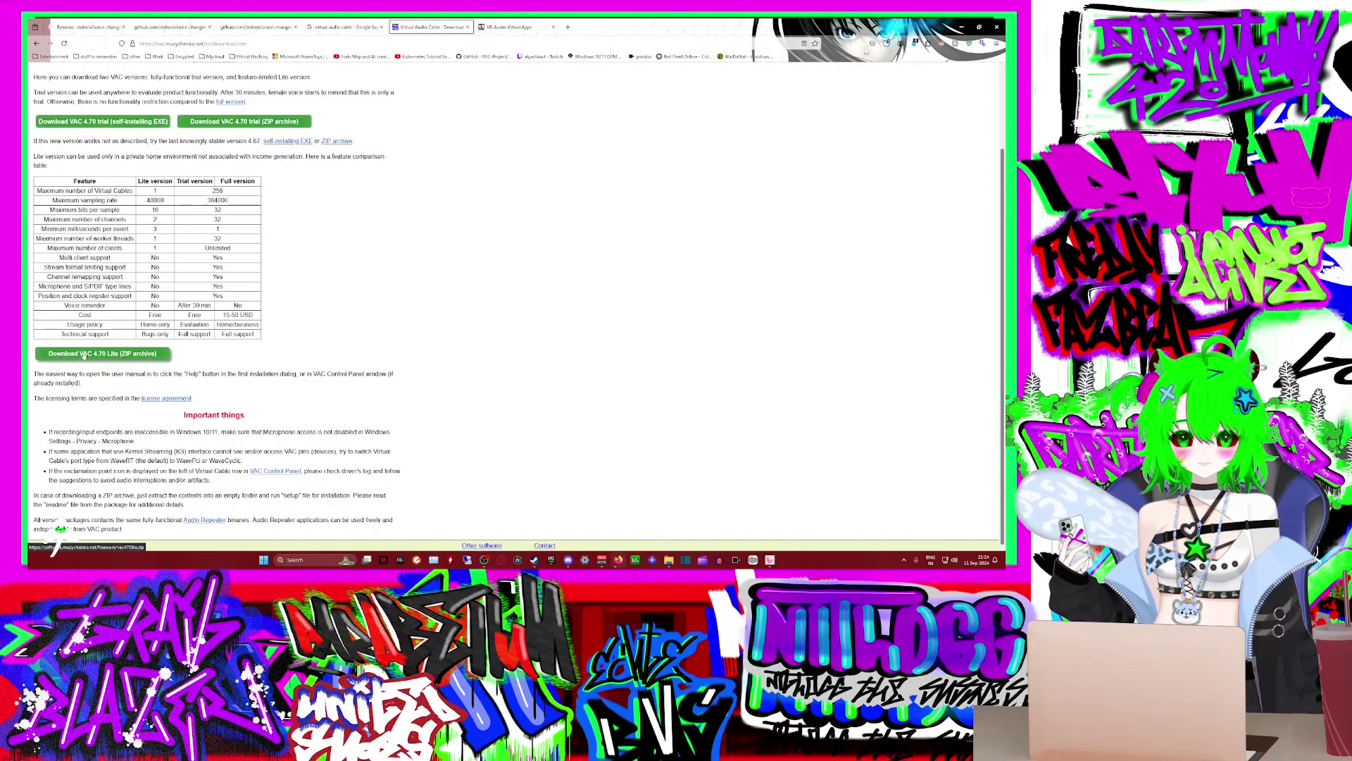
scroll(99, 359, up, 2)
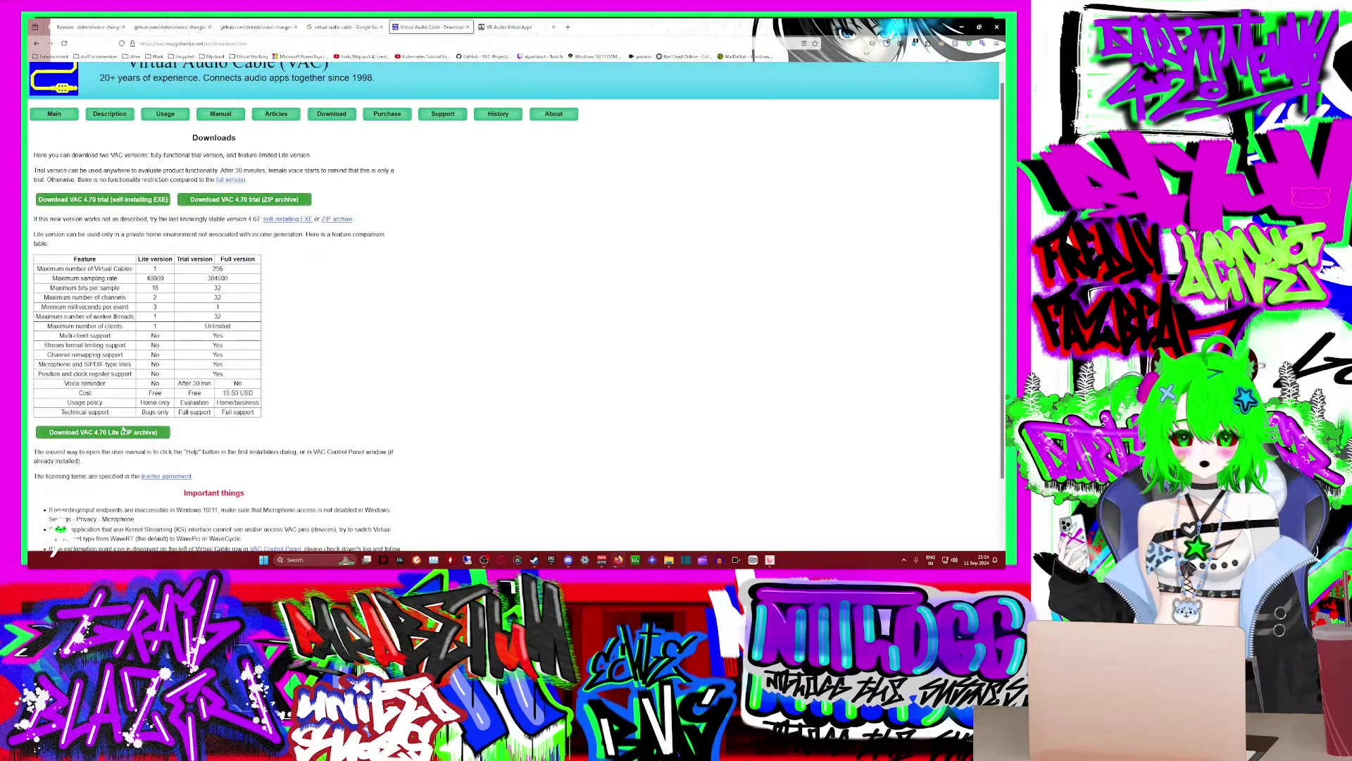
scroll(48, 456, up, 1)
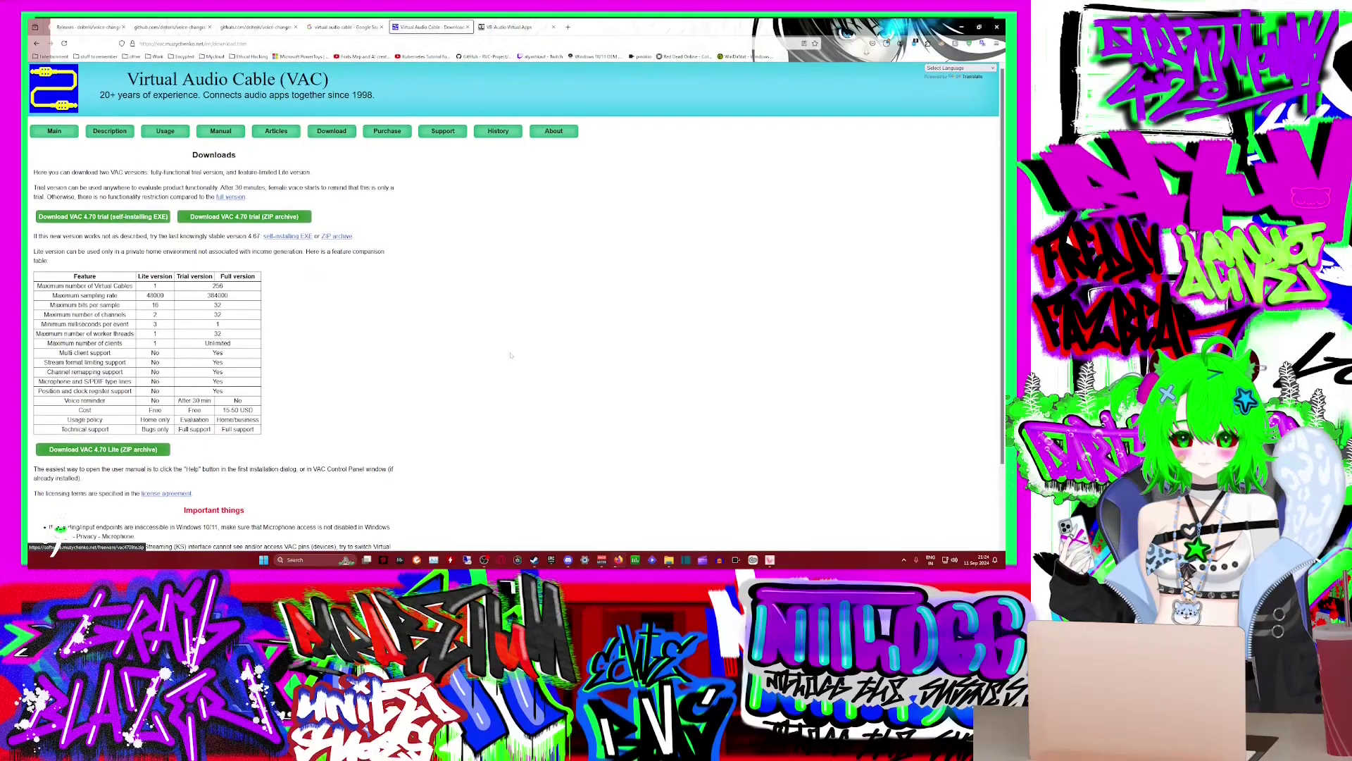
click(513, 28)
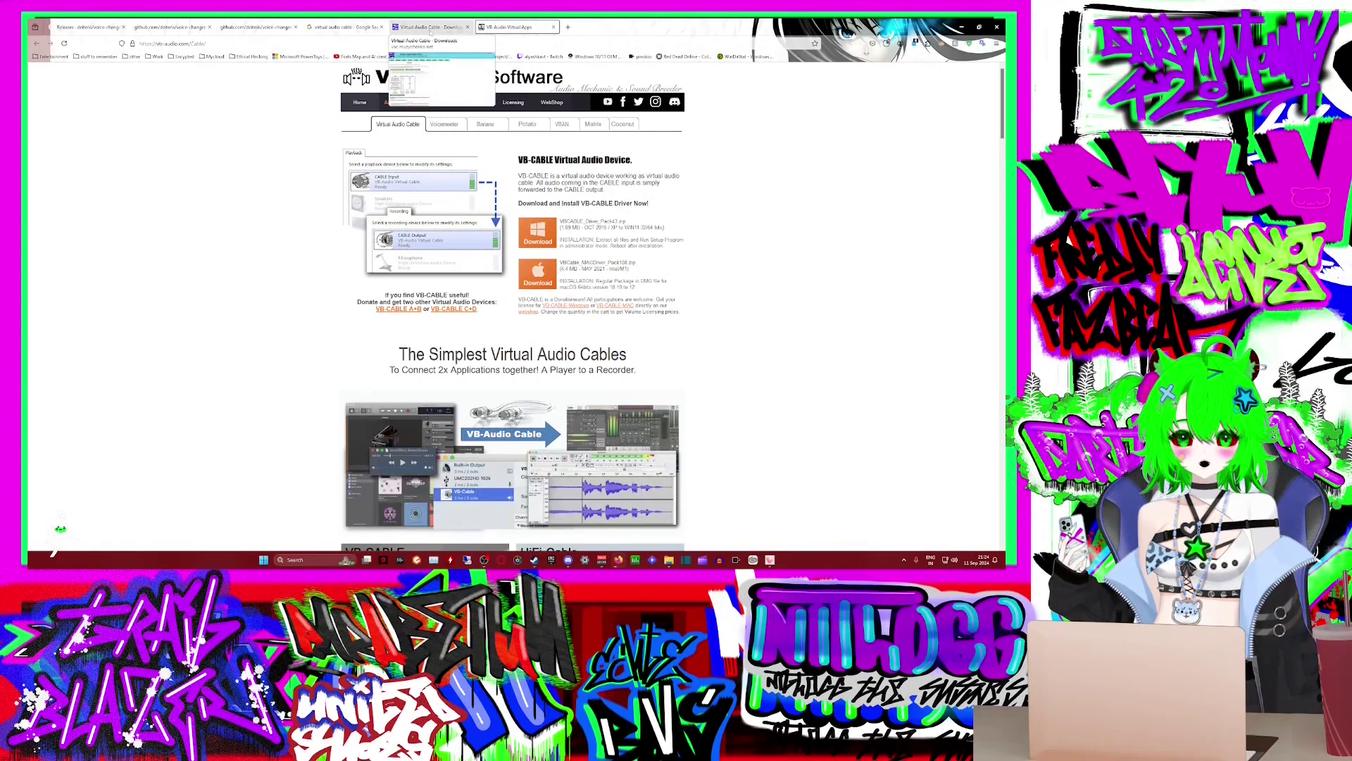
Step: Download the VAC 4.70 Lite ZIP and the Windows VB-CABLE driver pack, then return to Releases
click(430, 29)
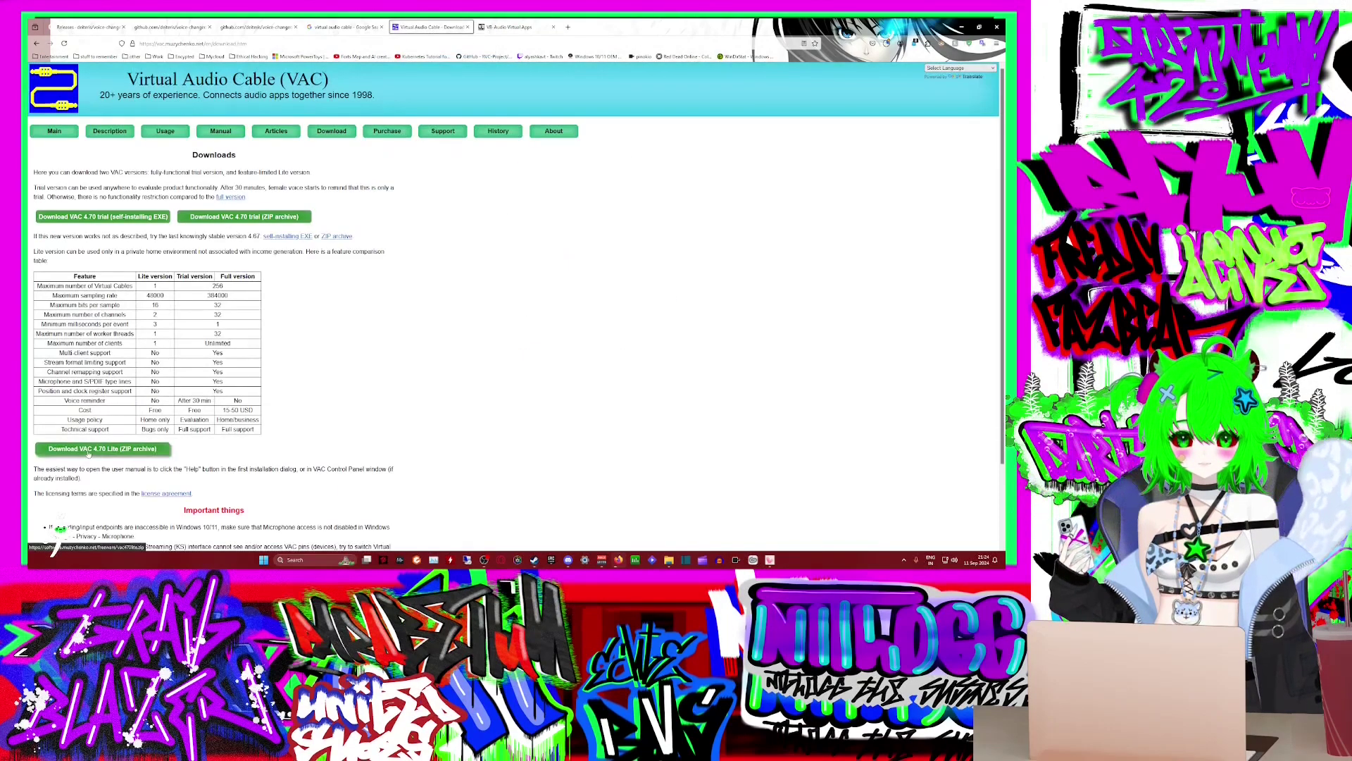
click(88, 452)
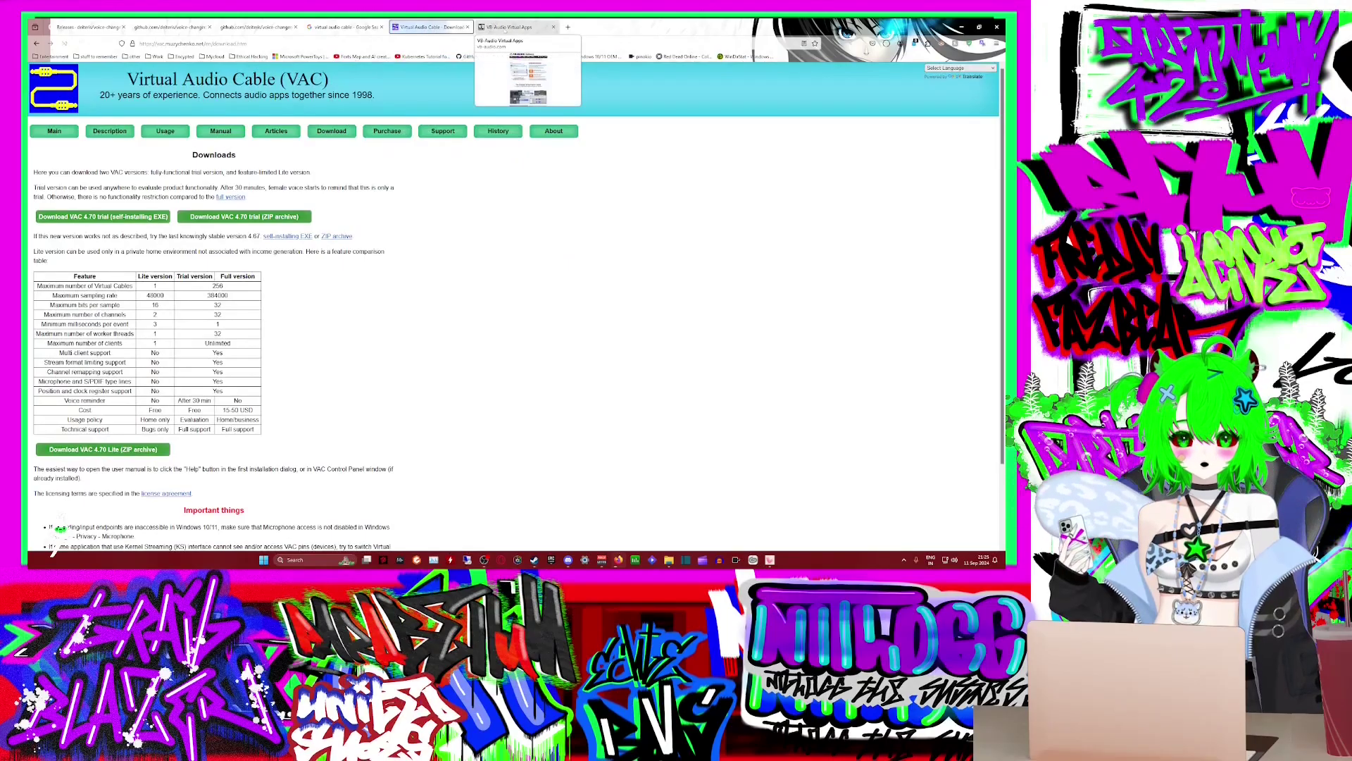
click(495, 26)
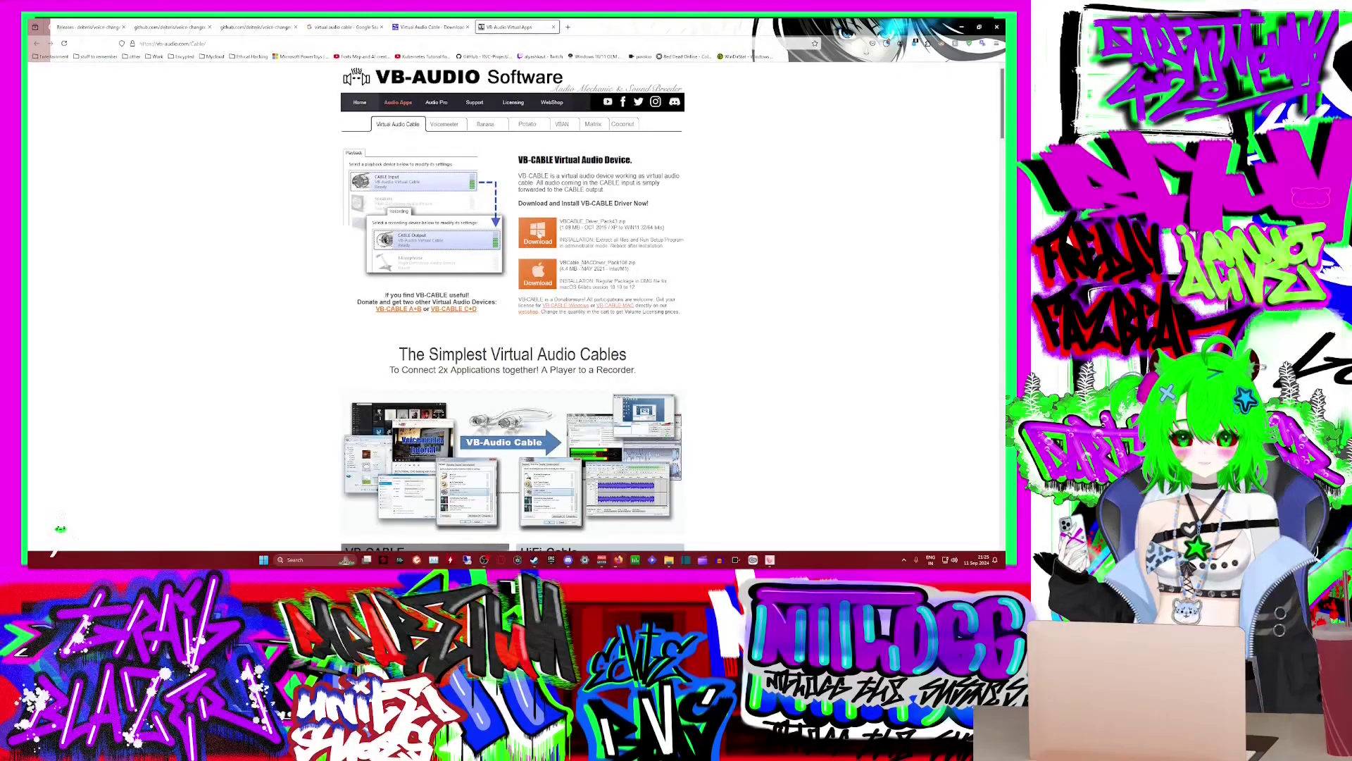
click(539, 233)
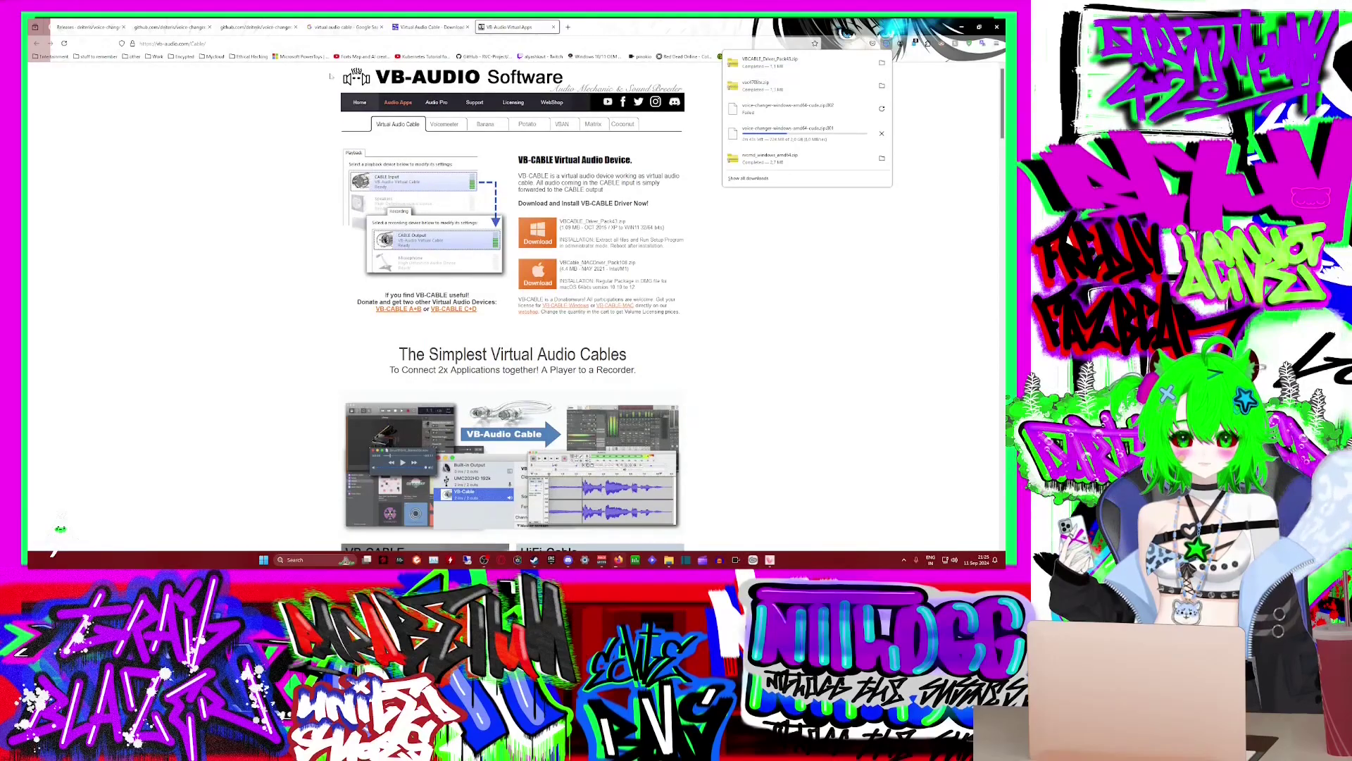
click(88, 27)
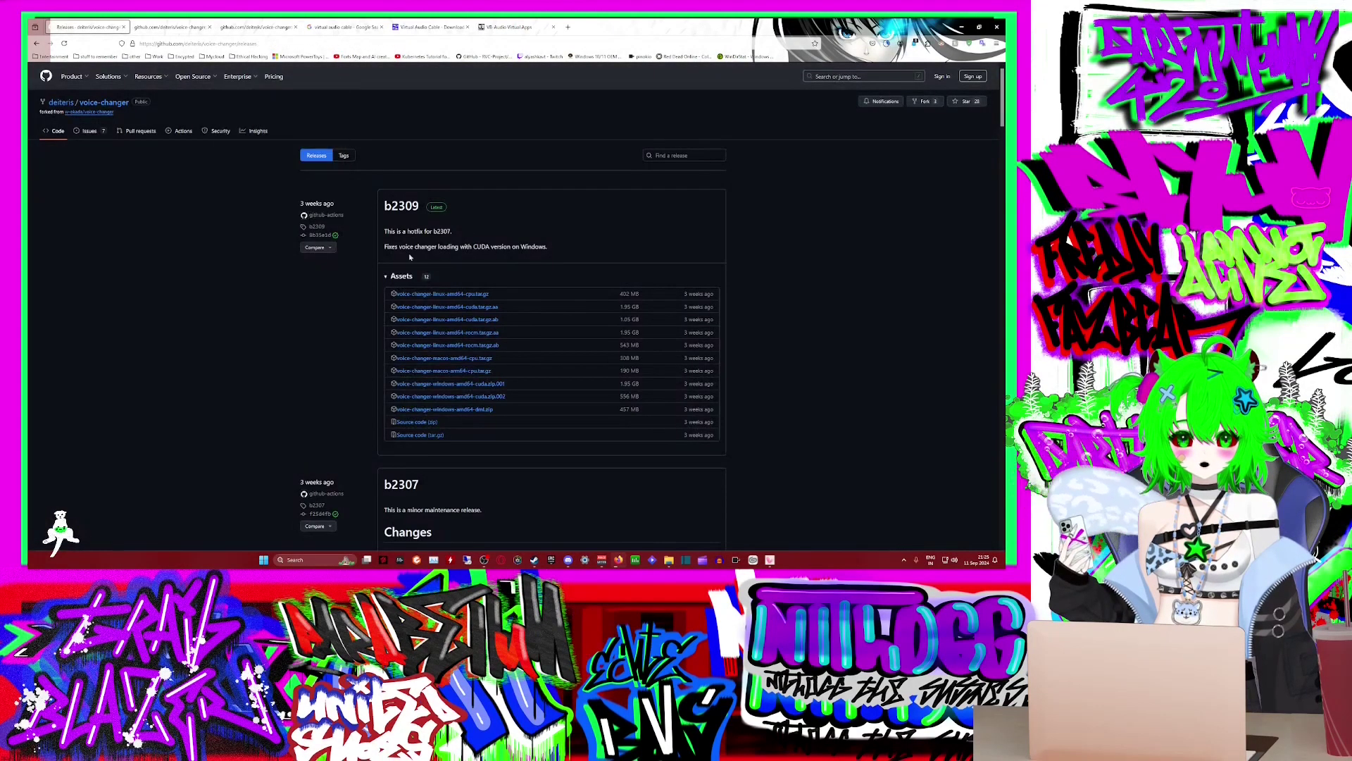
Step: Show the downloaded voice-changer-windows-amd64-cuda.zip.001 in its Downloads folder
click(886, 43)
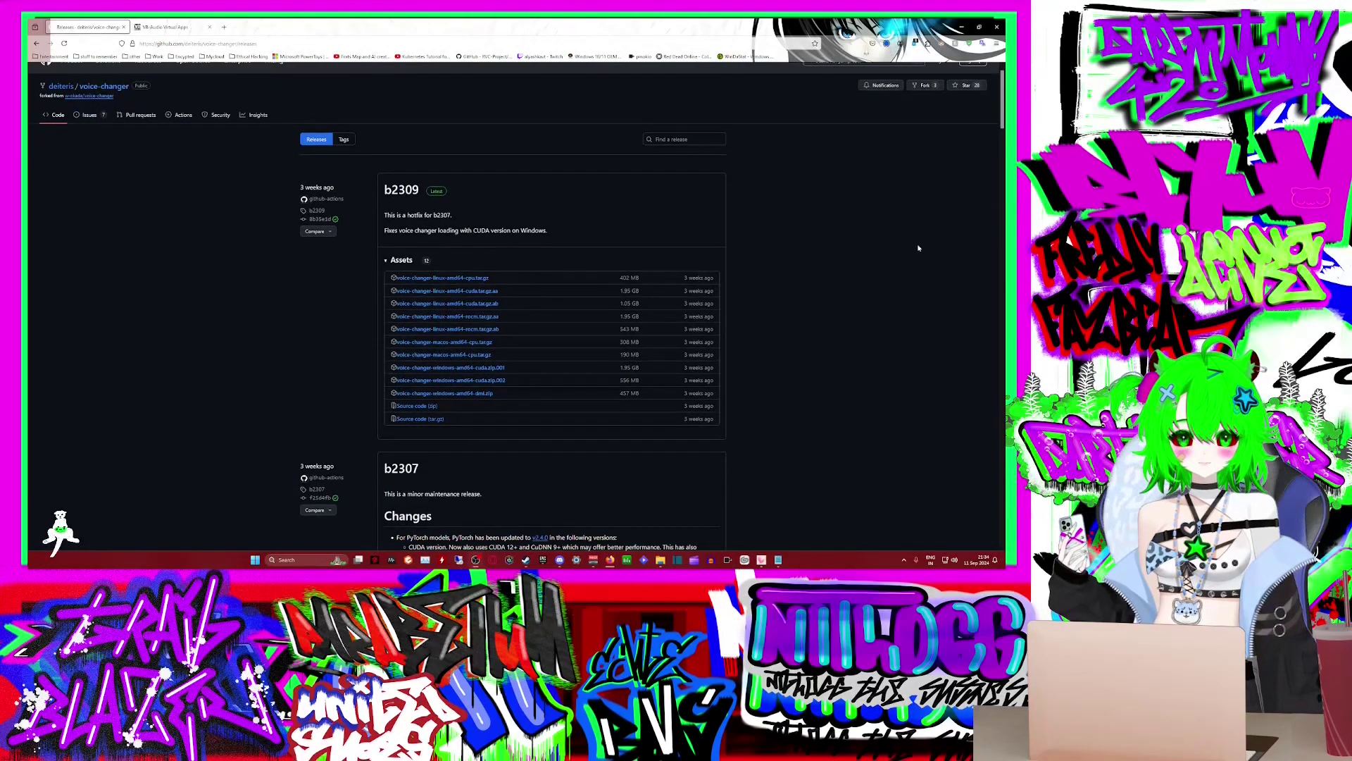
click(886, 43)
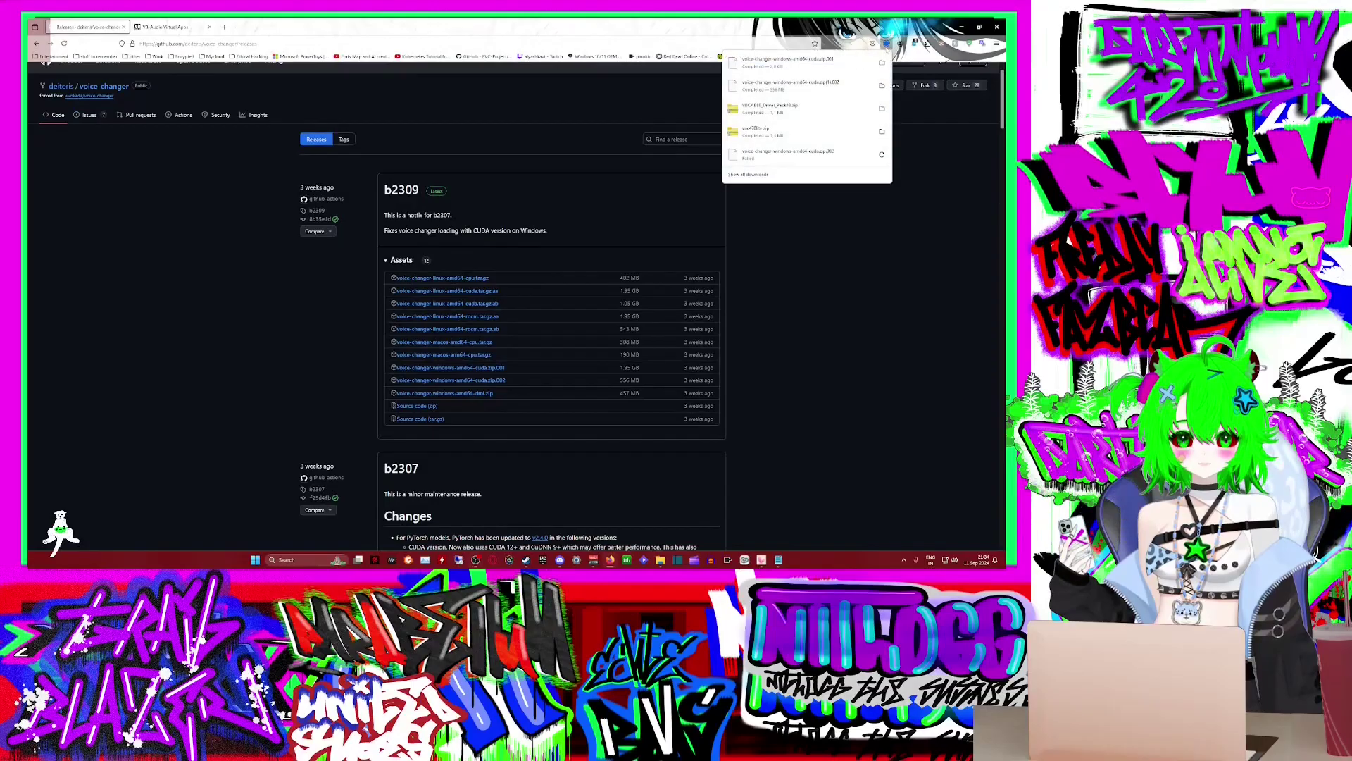
click(881, 62)
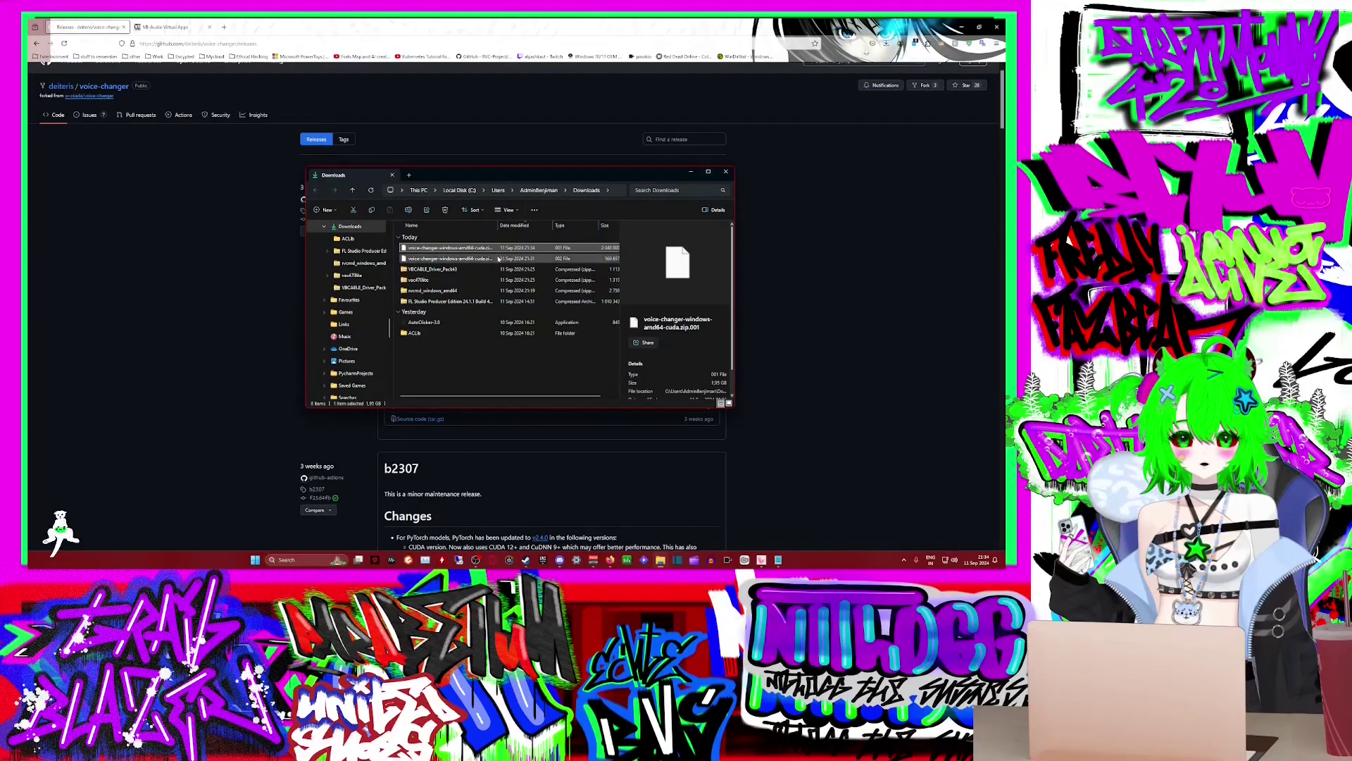
Step: Create 'New folder' in Downloads, move both CUDA zip parts into it, and open it
click(709, 172)
right_click(198, 272)
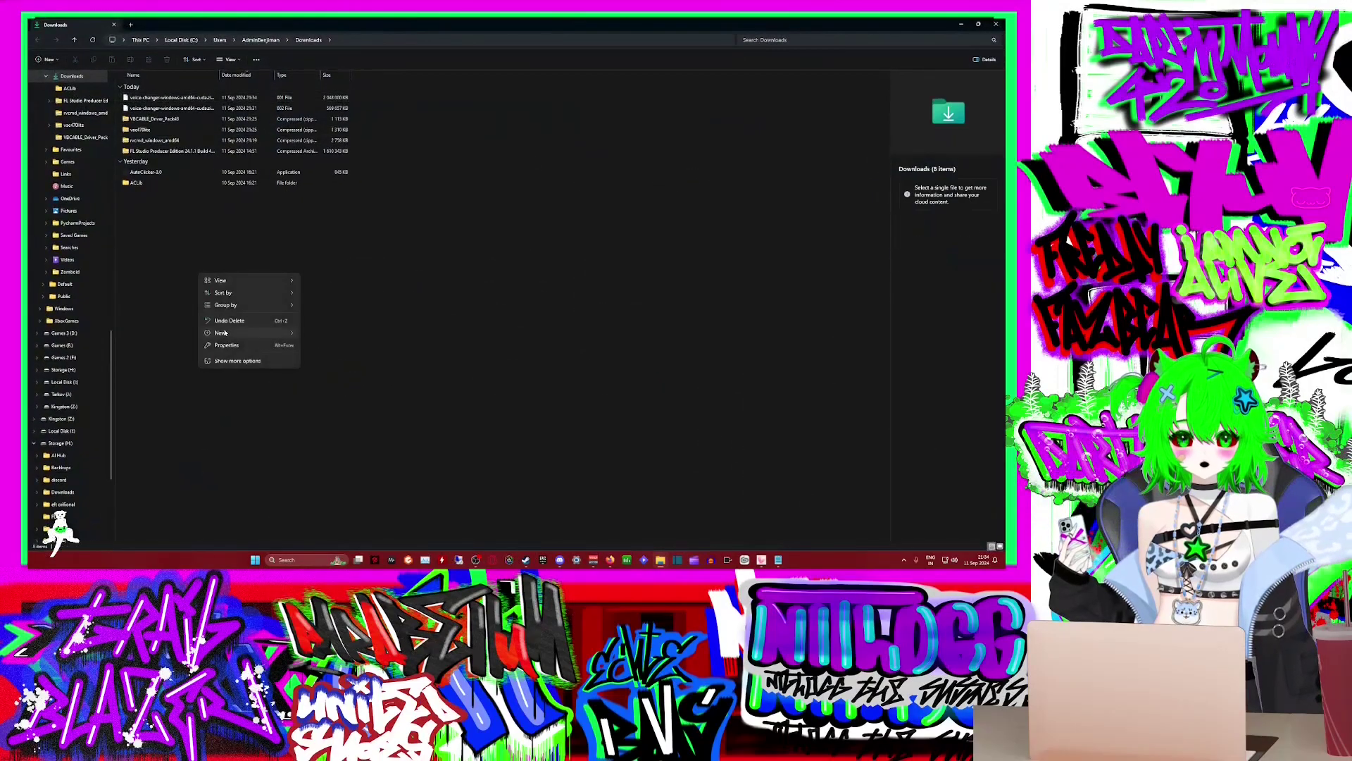
mouse_move(225, 332)
click(321, 336)
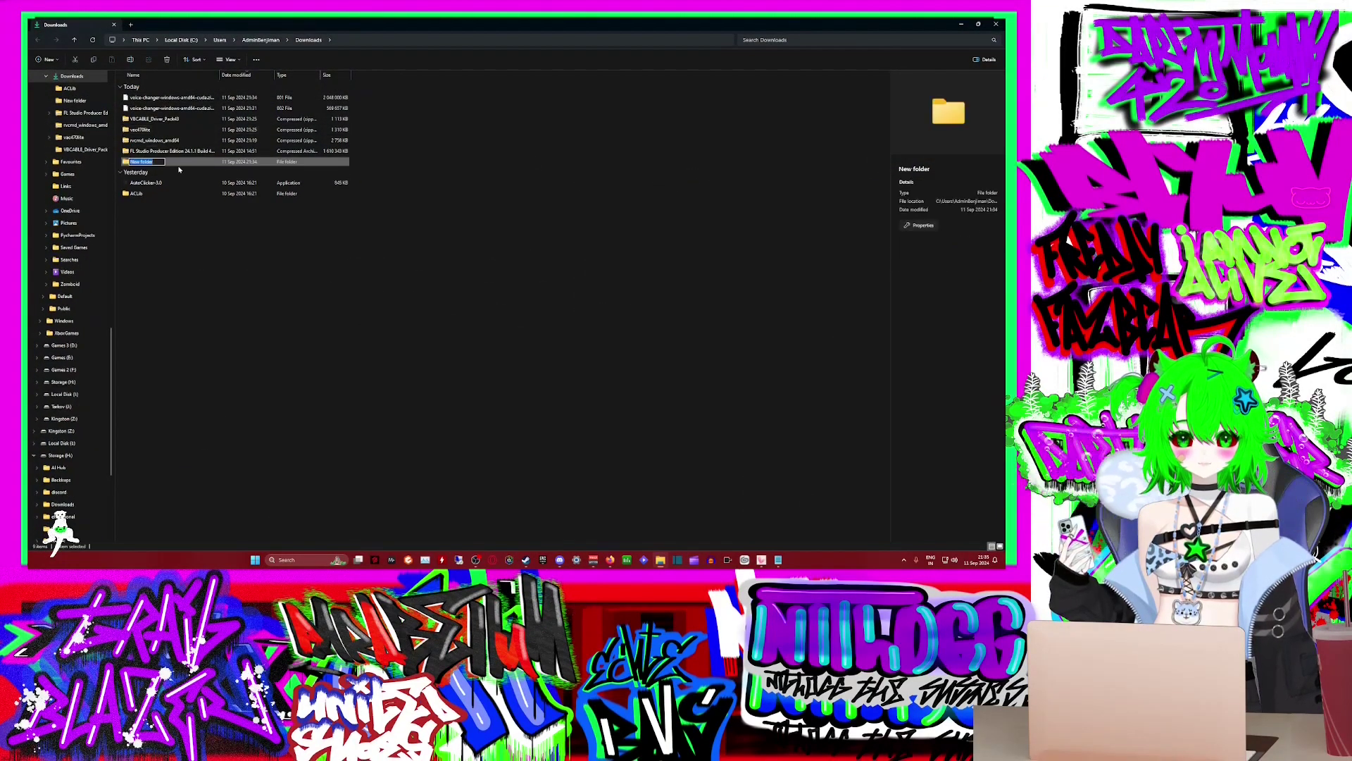
key(Return)
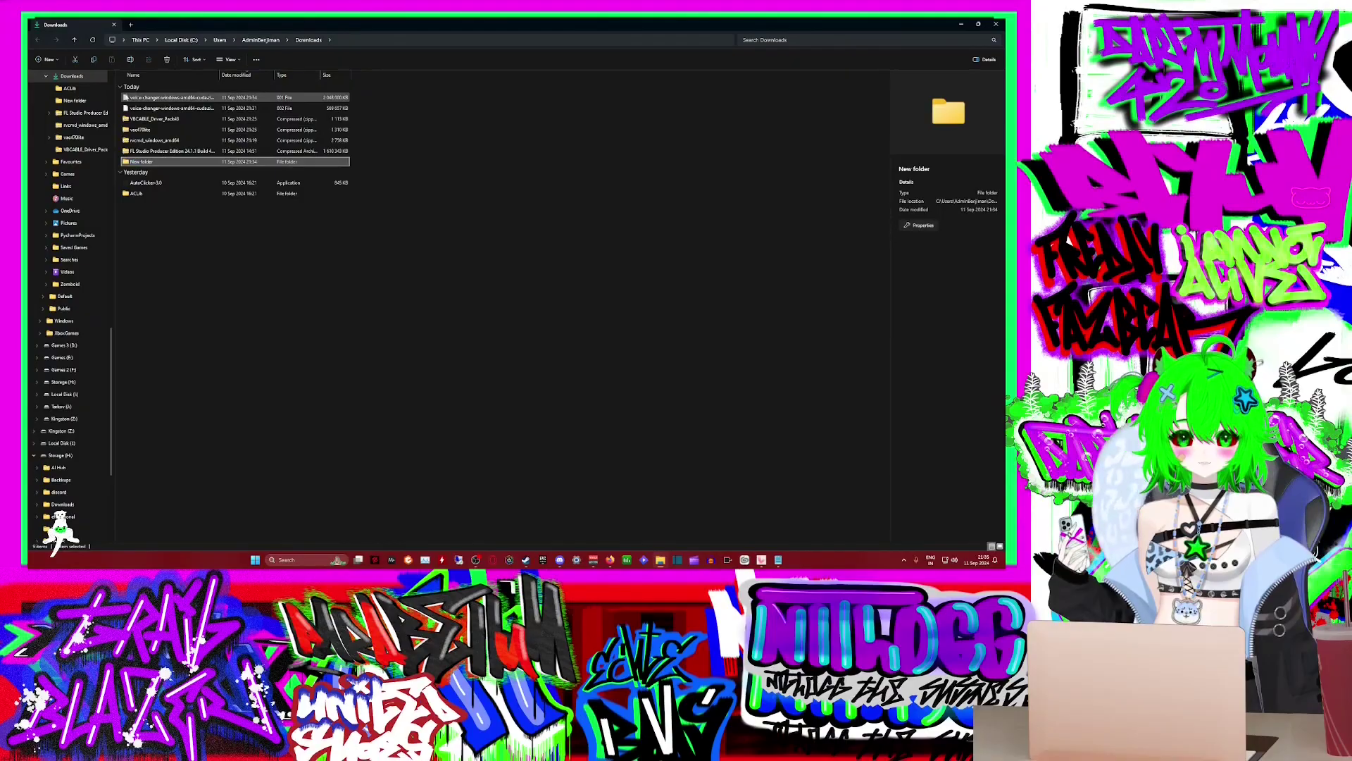
drag(124, 98, 143, 103)
drag(158, 110, 147, 162)
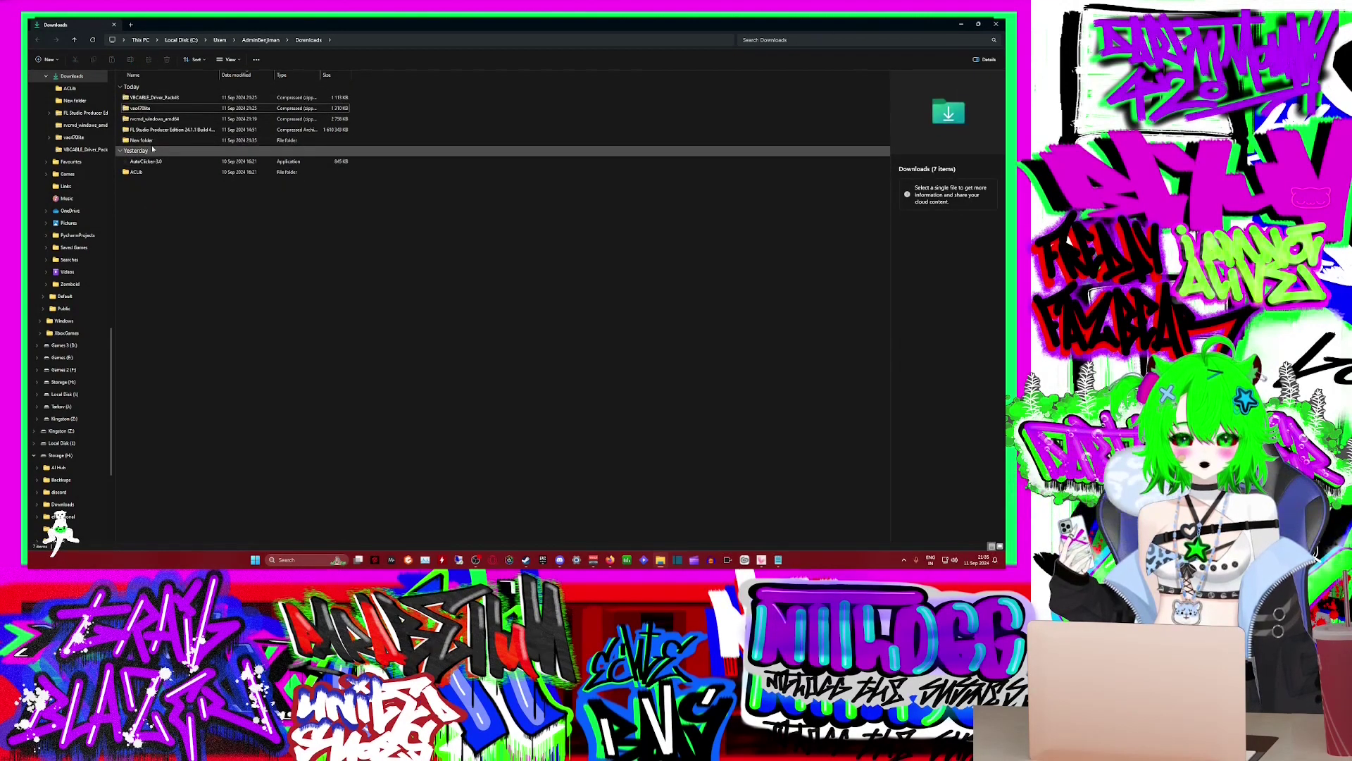
double_click(150, 141)
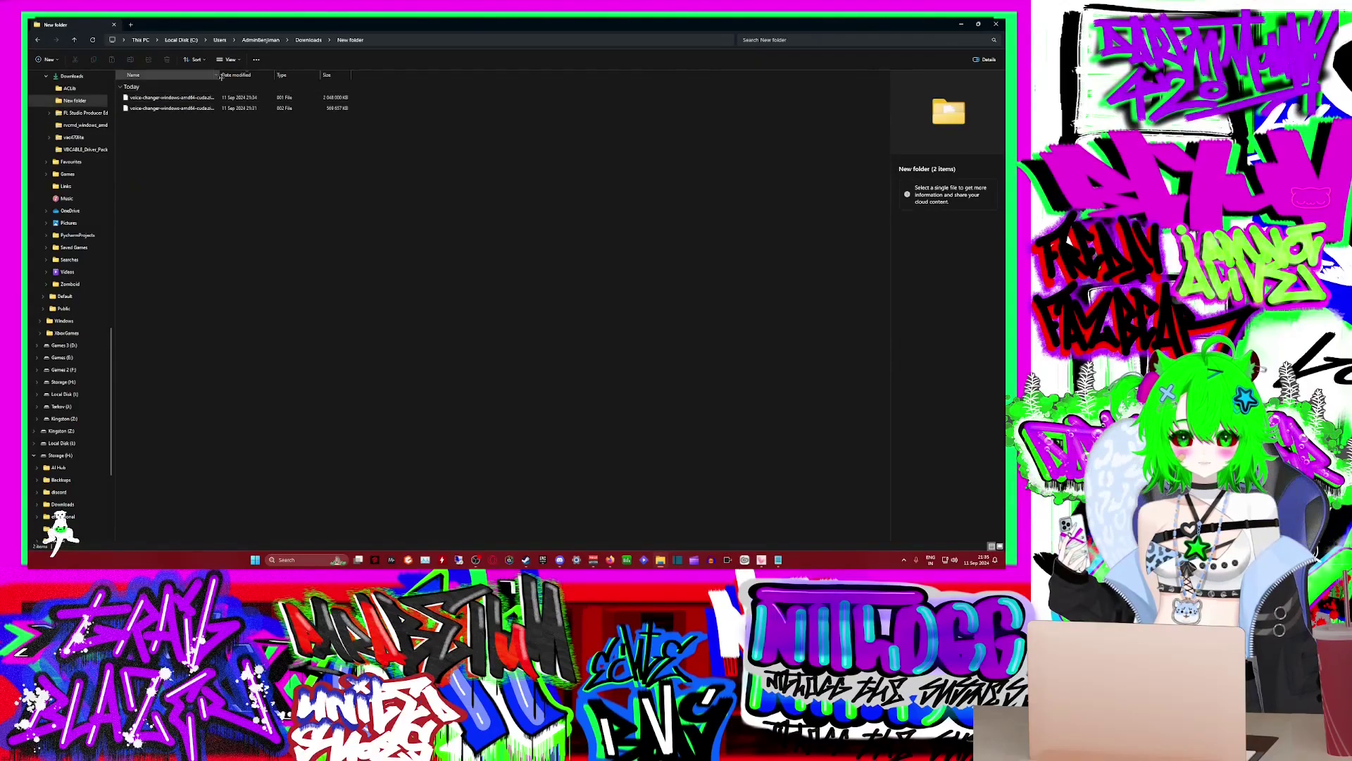
Step: Rename the .002 part to voice-changer-windows-amd64-cuda.zip.002, removing '(1)'
drag(219, 74, 322, 75)
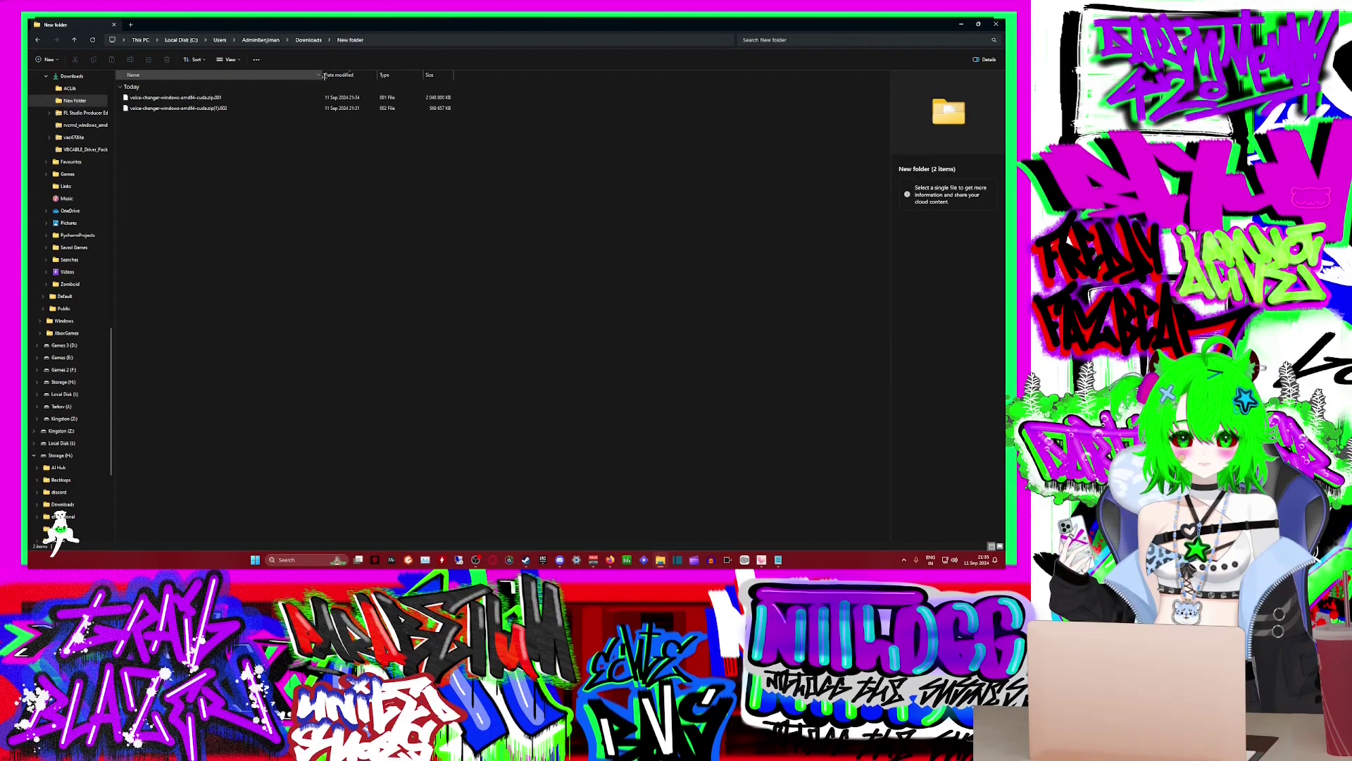
click(216, 109)
right_click(216, 112)
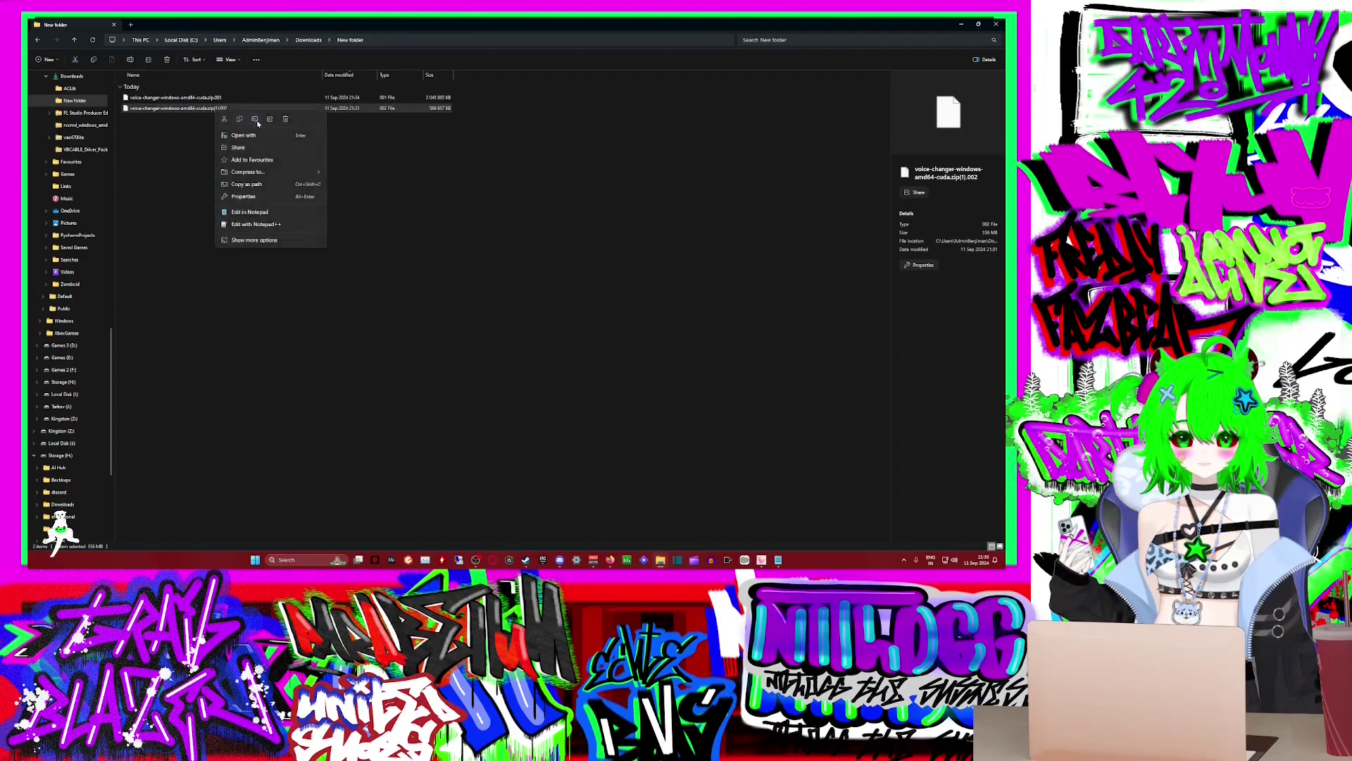
click(243, 124)
key(Right)
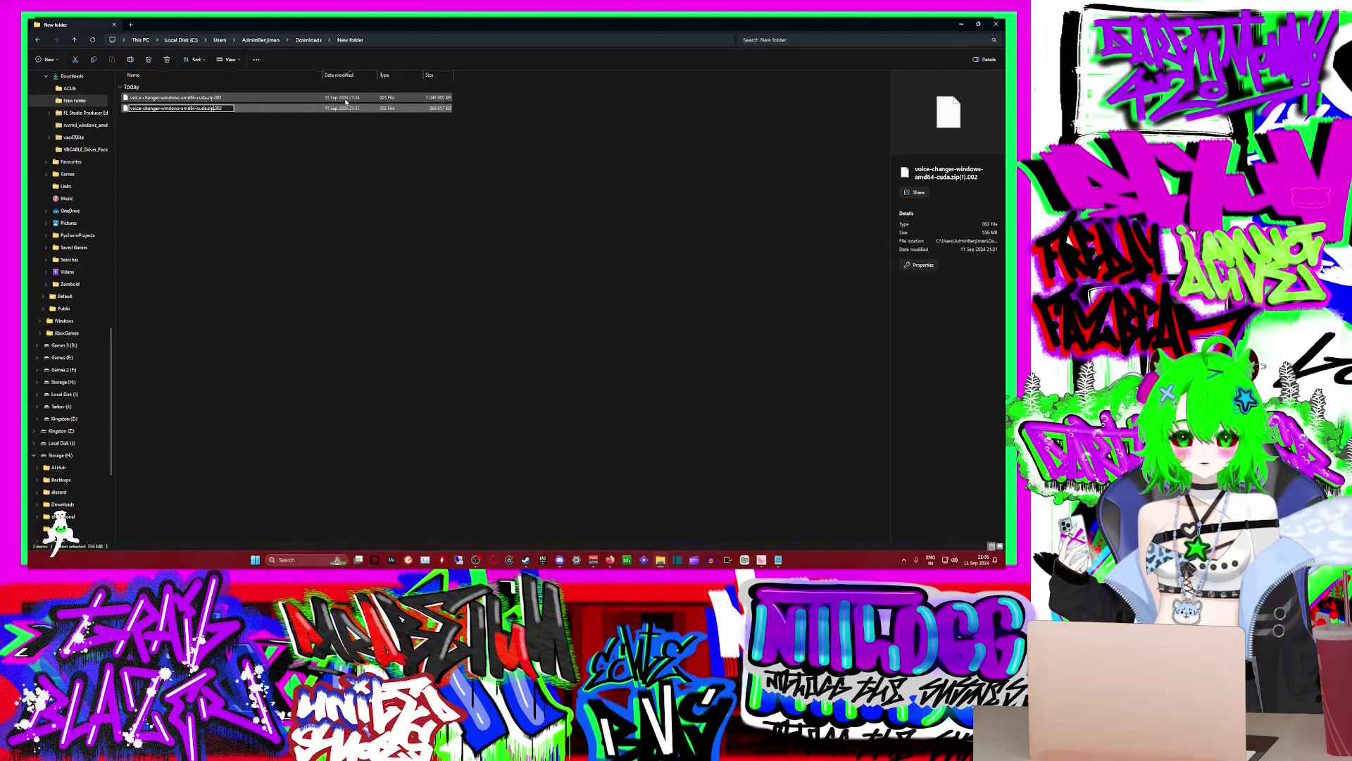
key(Return)
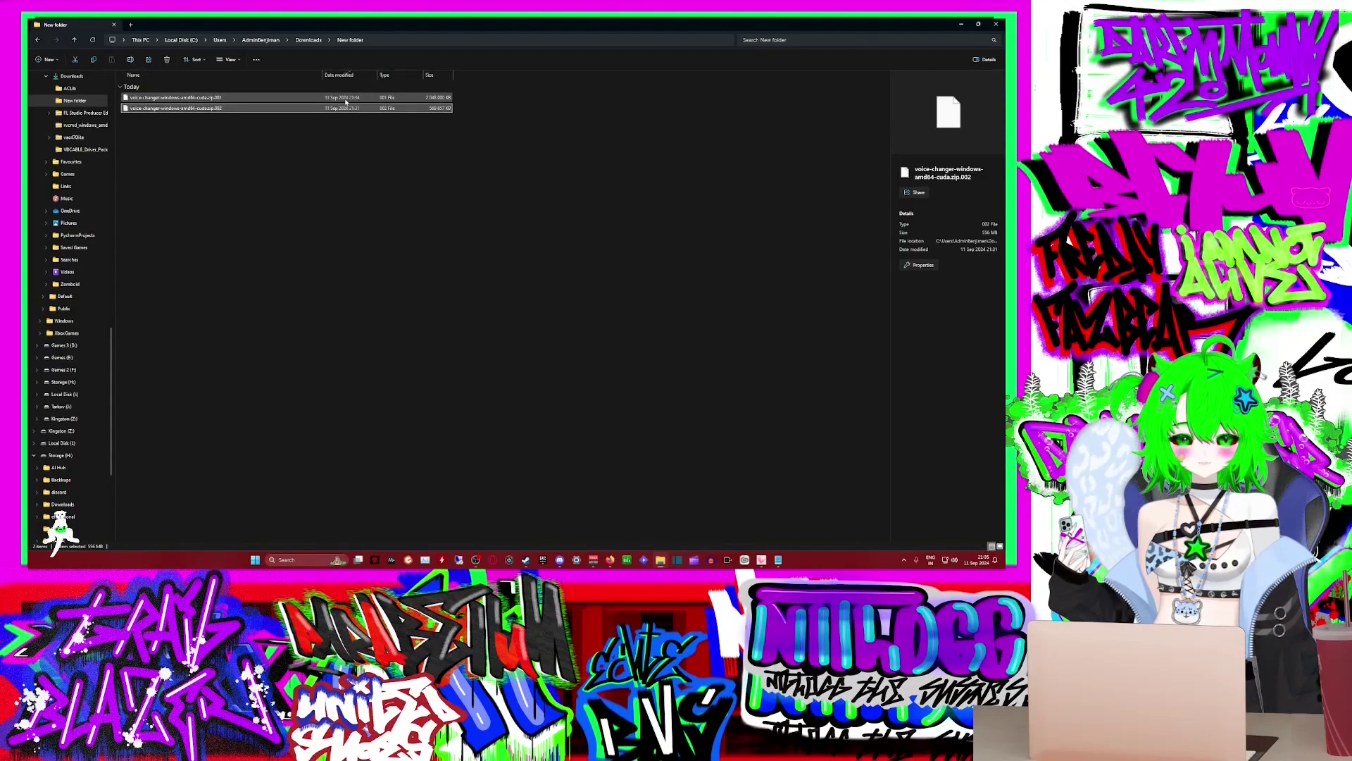
Step: Extract the .001 part with 7-Zip to a 'voice-changer-windows-amd64-cuda\' folder
click(228, 98)
right_click(232, 101)
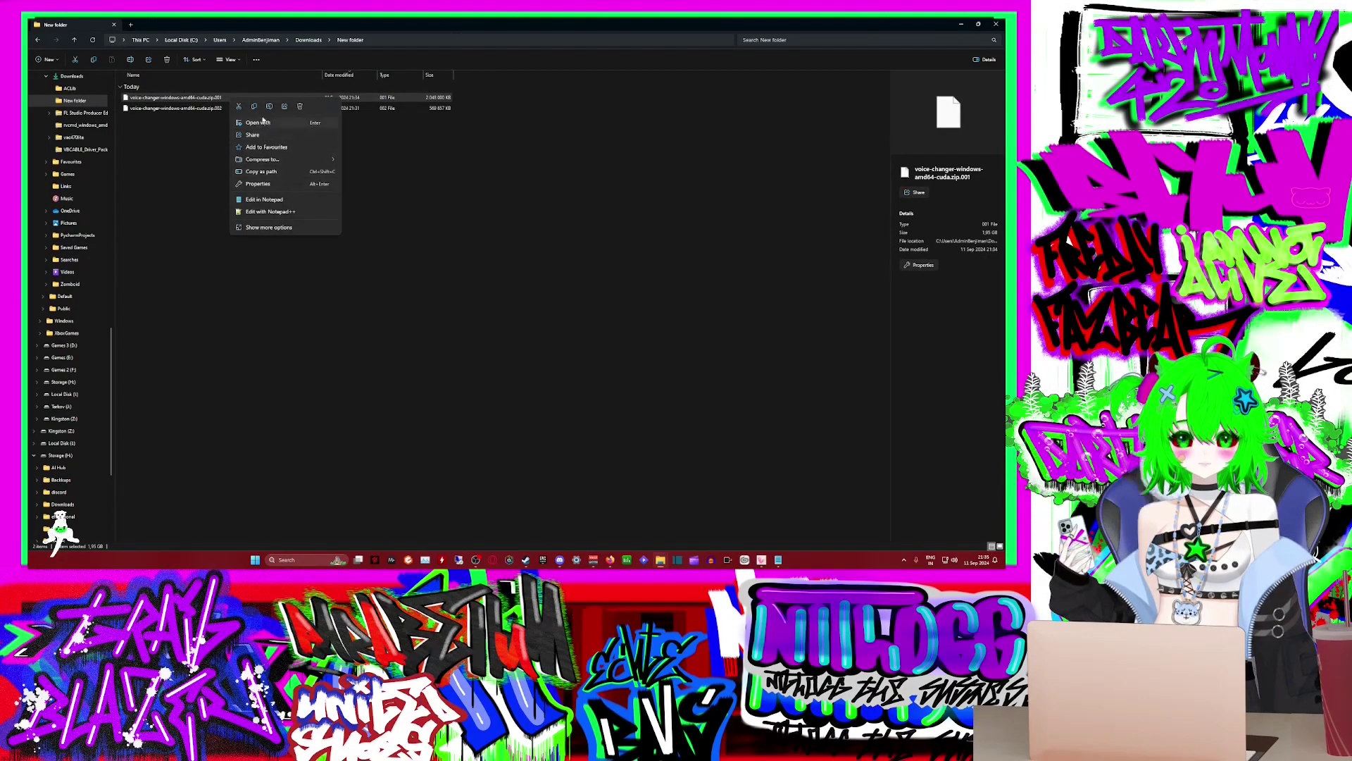
click(268, 227)
mouse_move(283, 136)
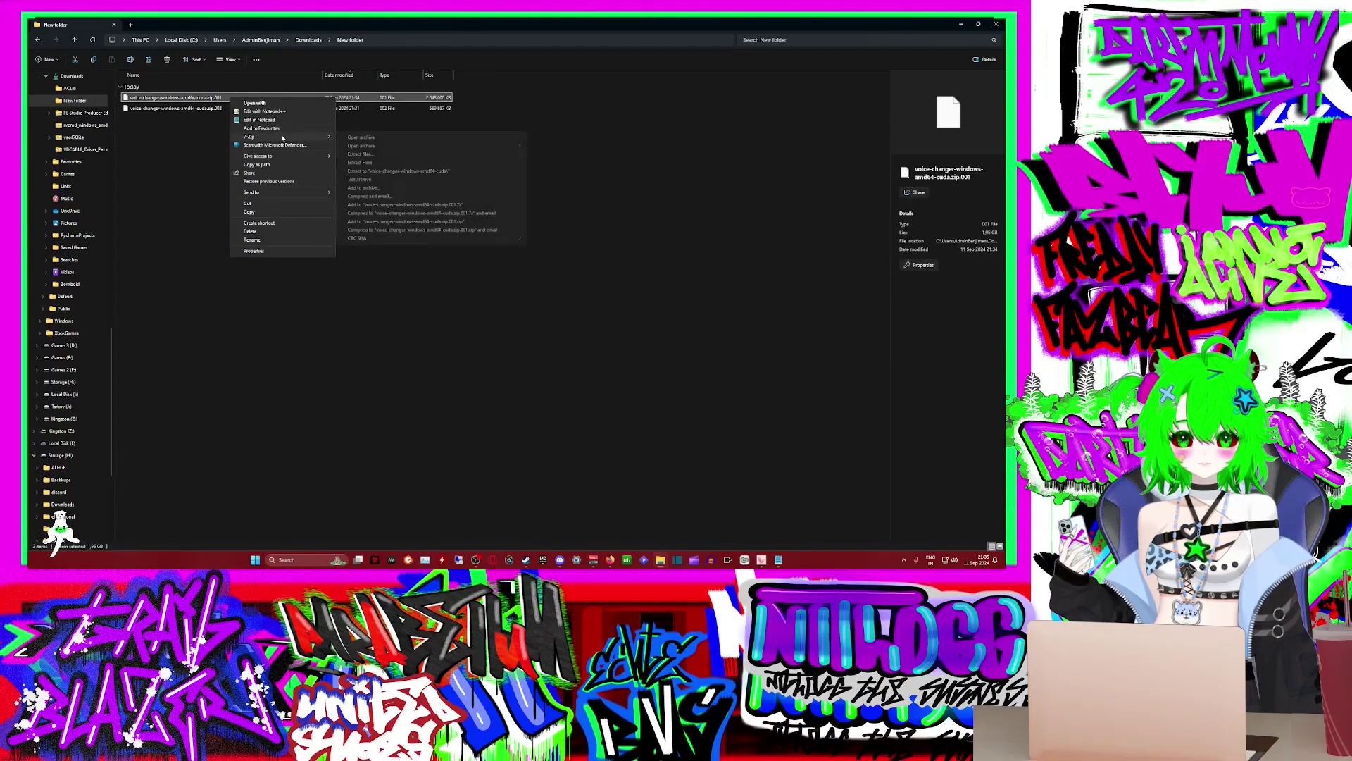
click(416, 172)
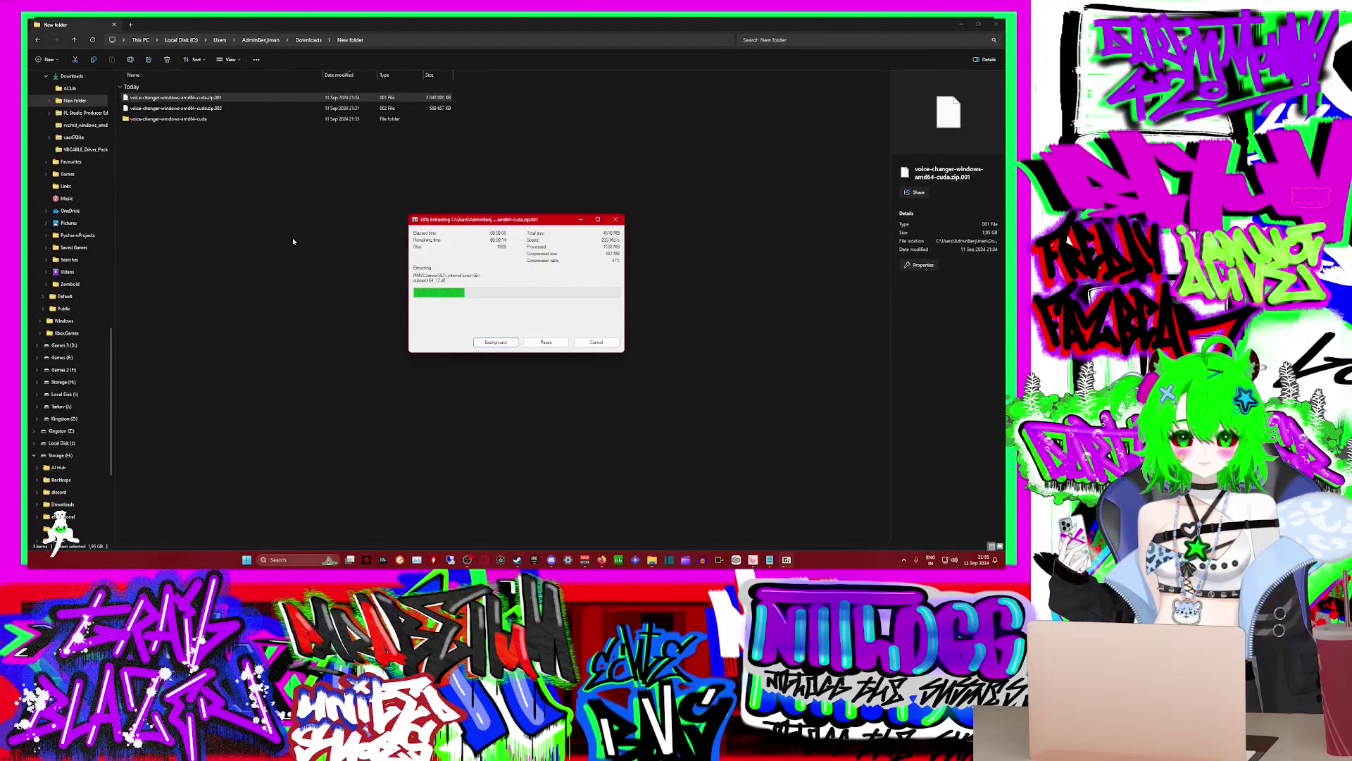
drag(483, 225, 455, 175)
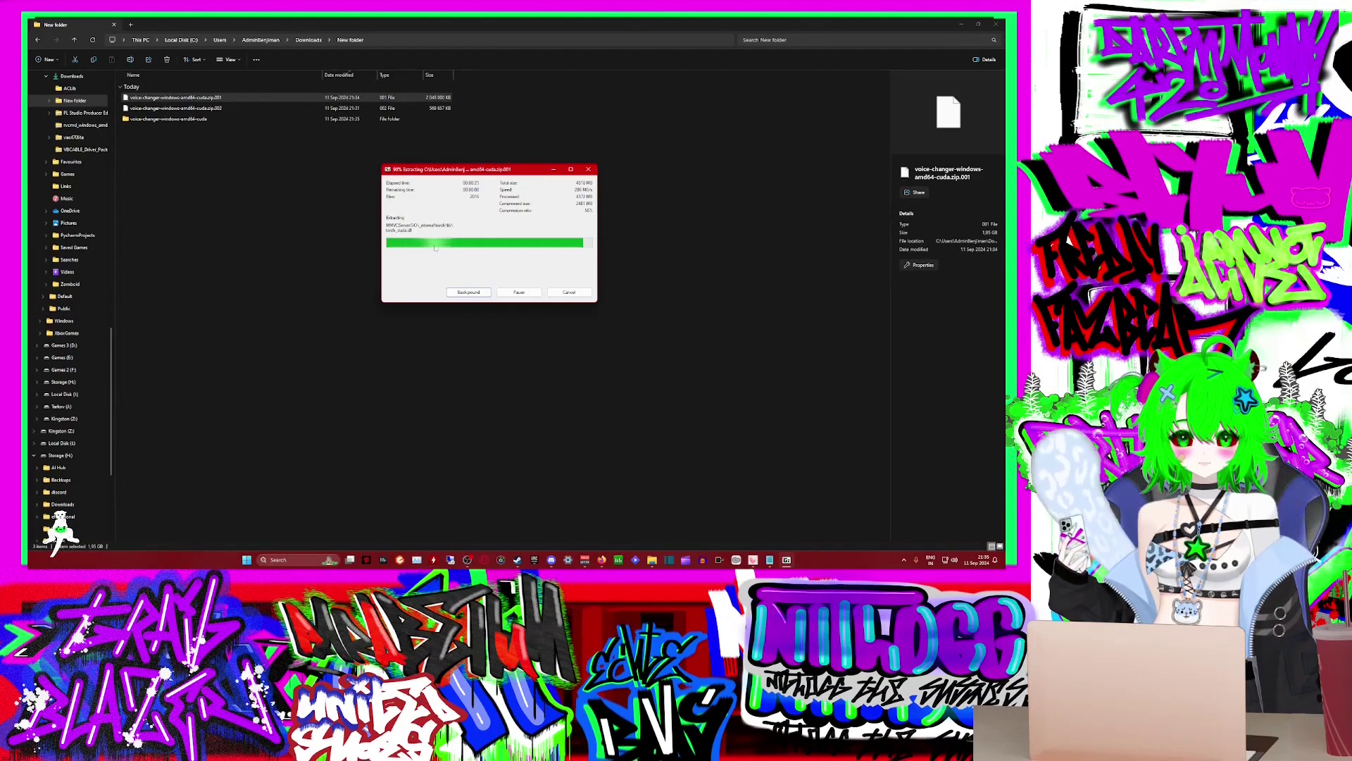
Step: Run MMVCServerSIO.exe from voice-changer-windows-amd64-cuda\MMVCServerSIO
click(176, 119)
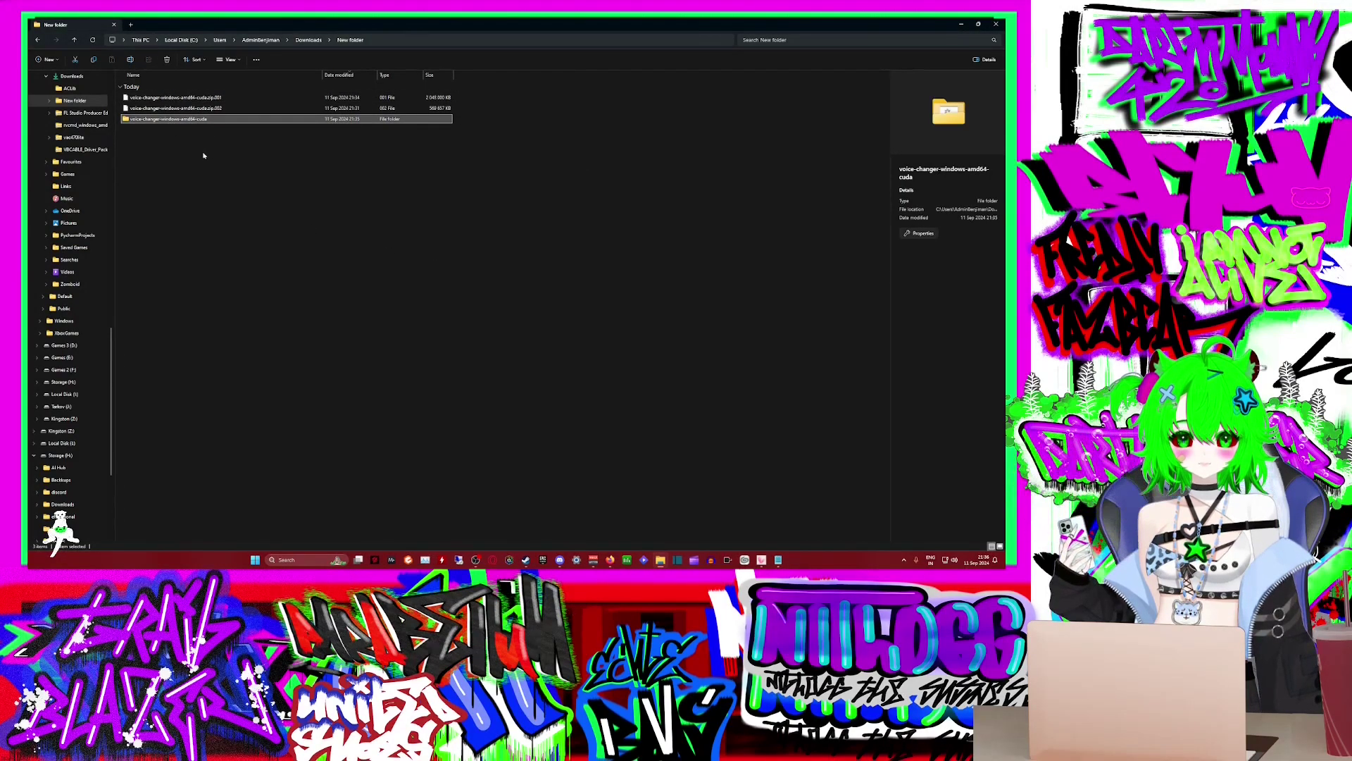
double_click(208, 121)
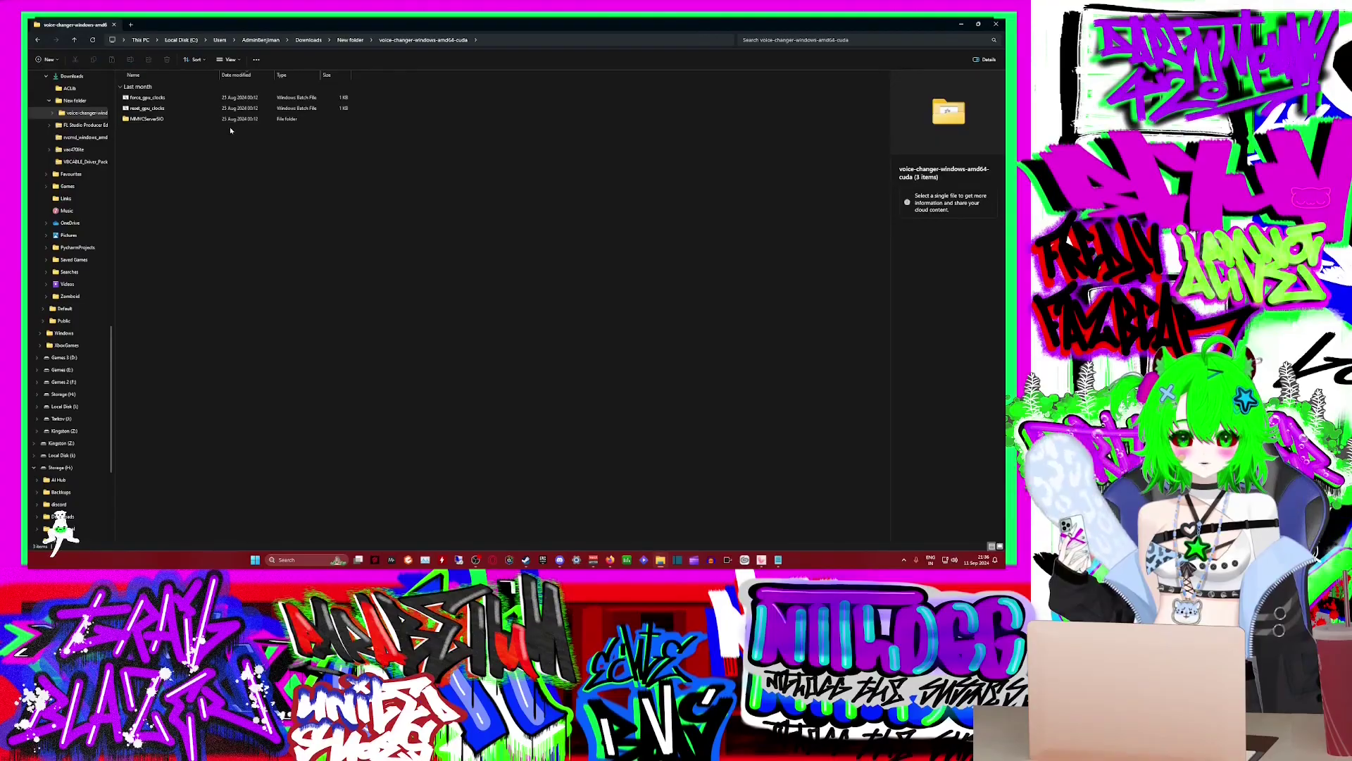
click(148, 108)
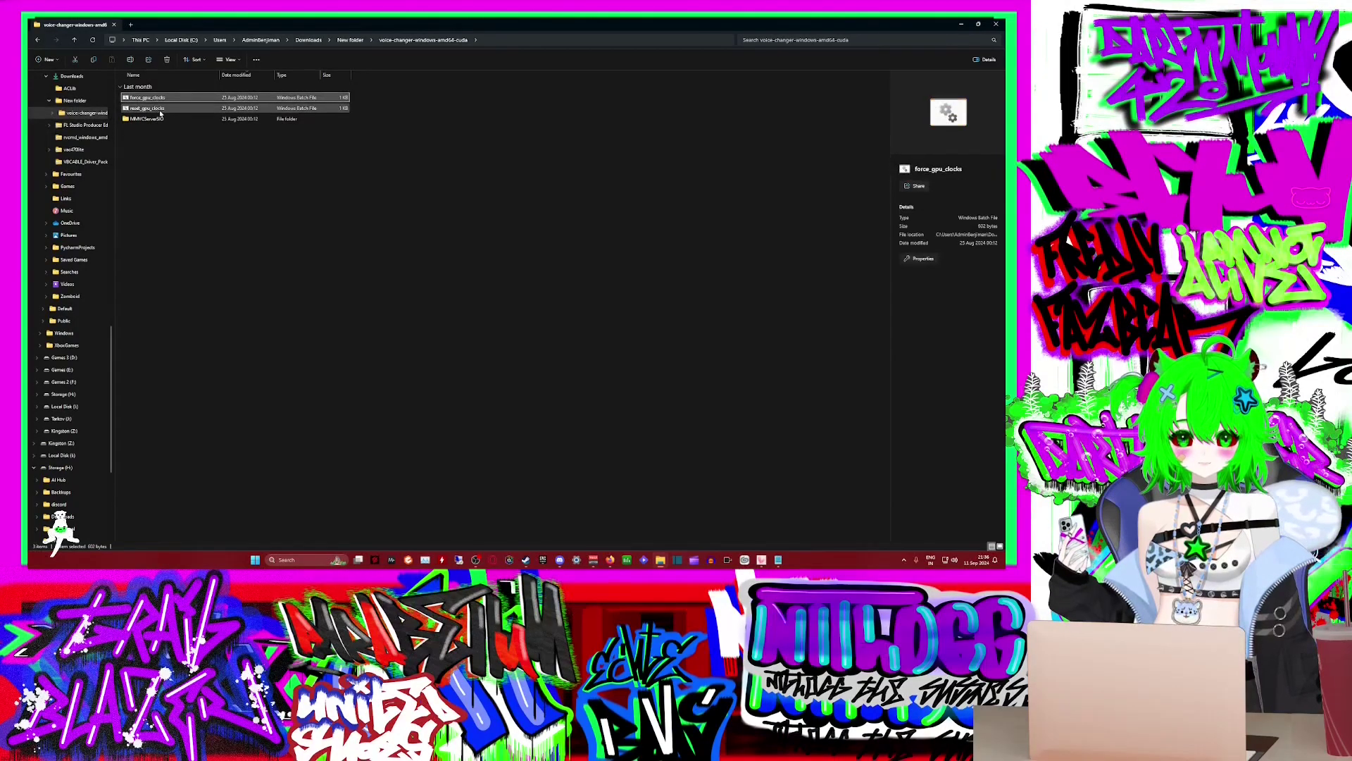
click(164, 122)
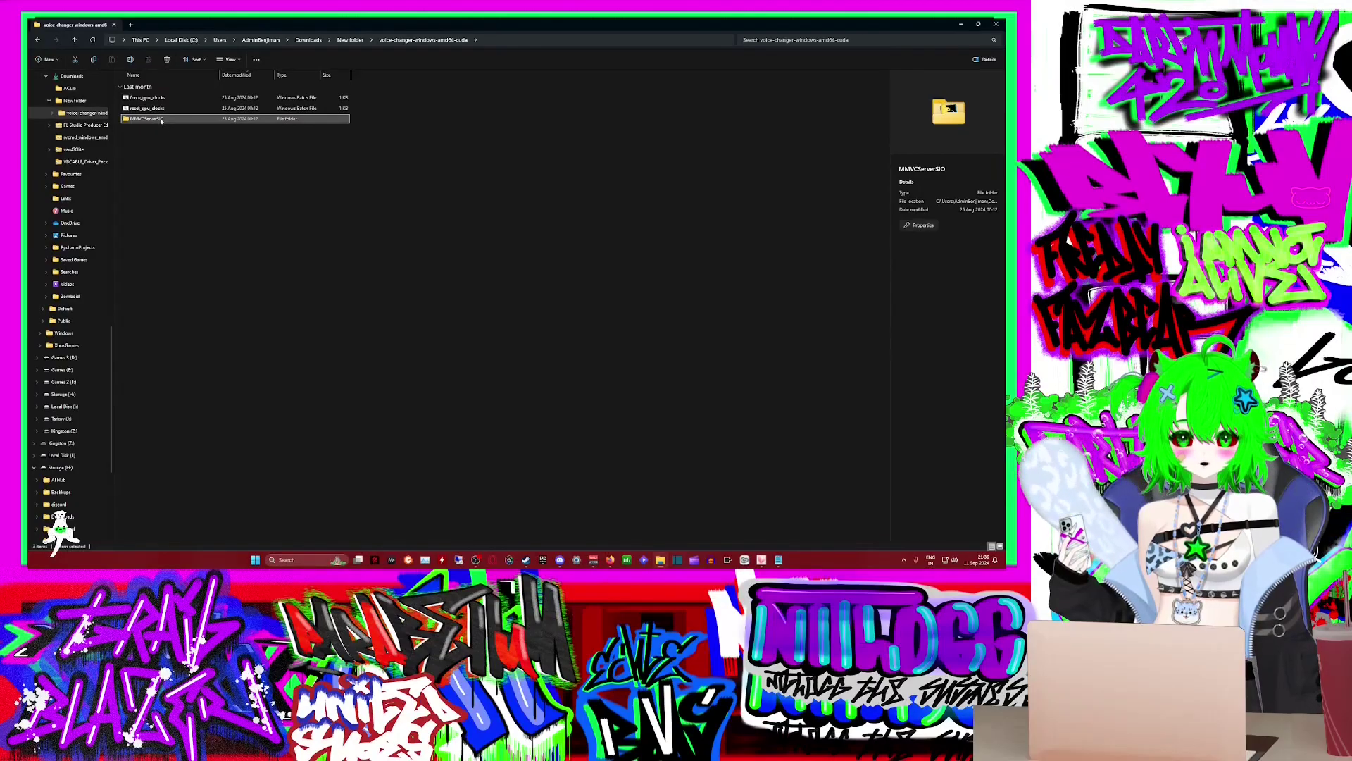
double_click(161, 120)
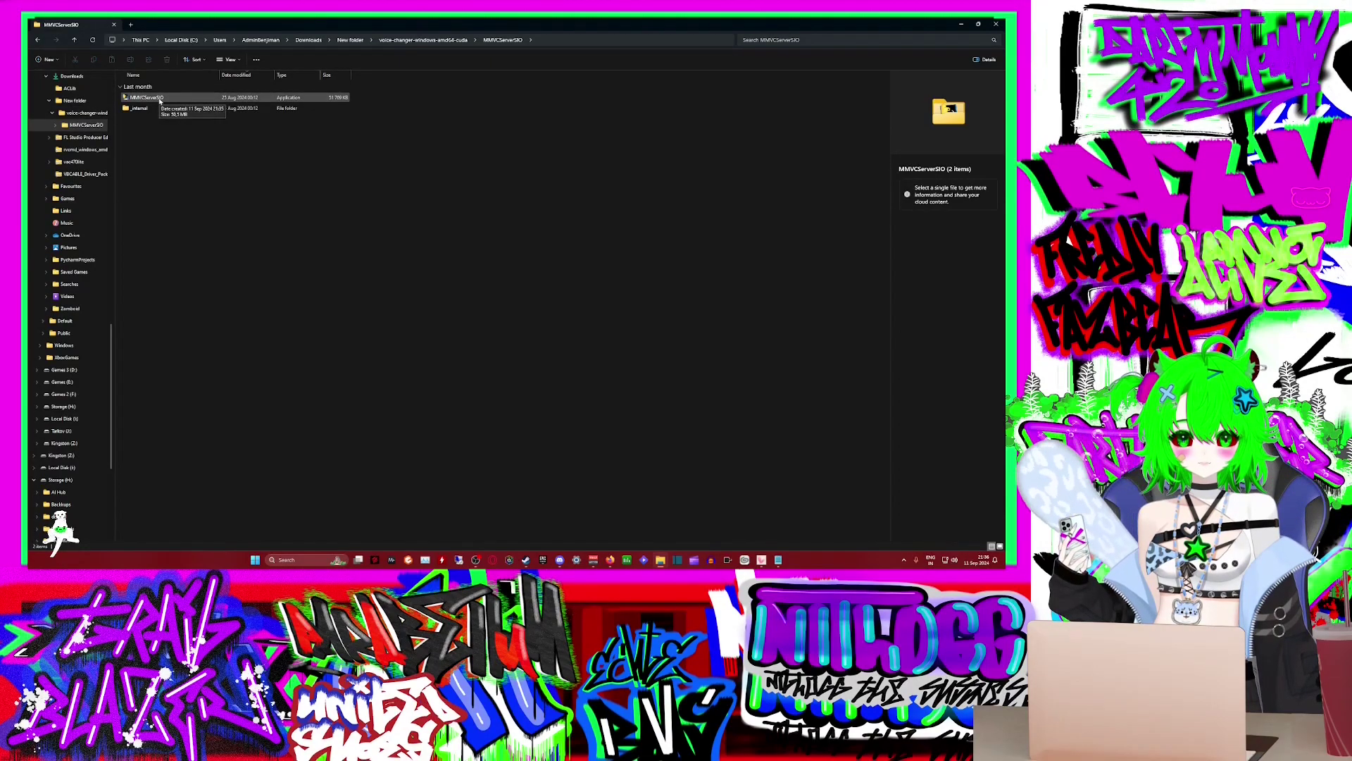
double_click(160, 99)
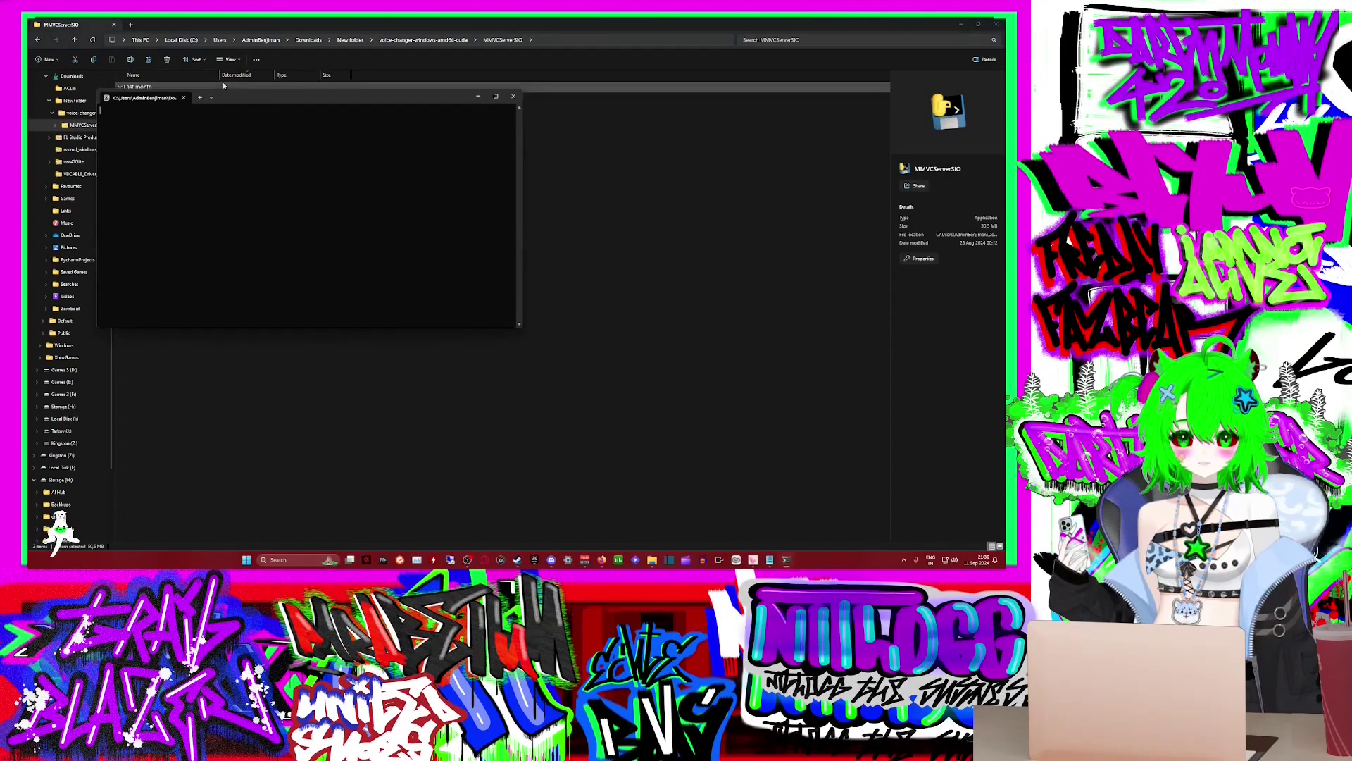
Step: Shift the server console aside while the rmvpe.pt and content_vec_500.onnx weights download
drag(231, 100, 319, 105)
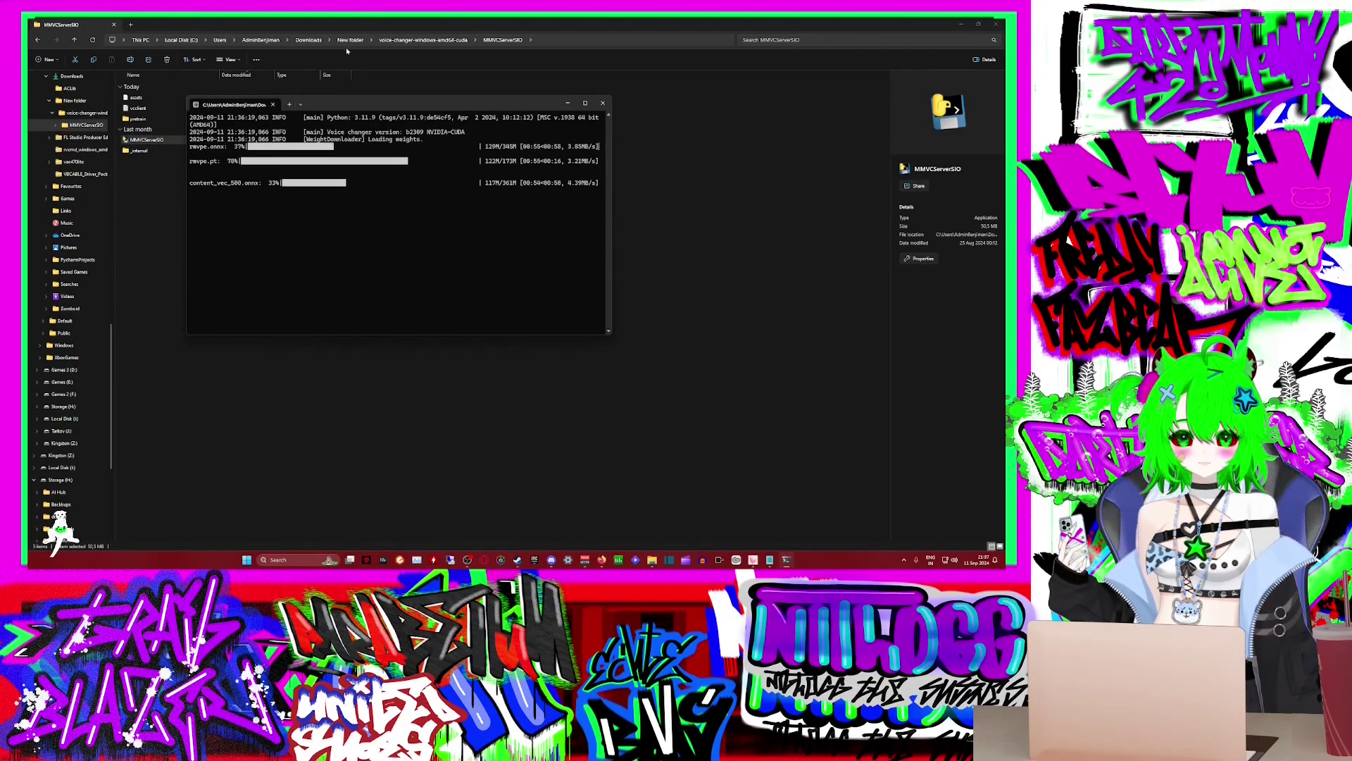
click(309, 40)
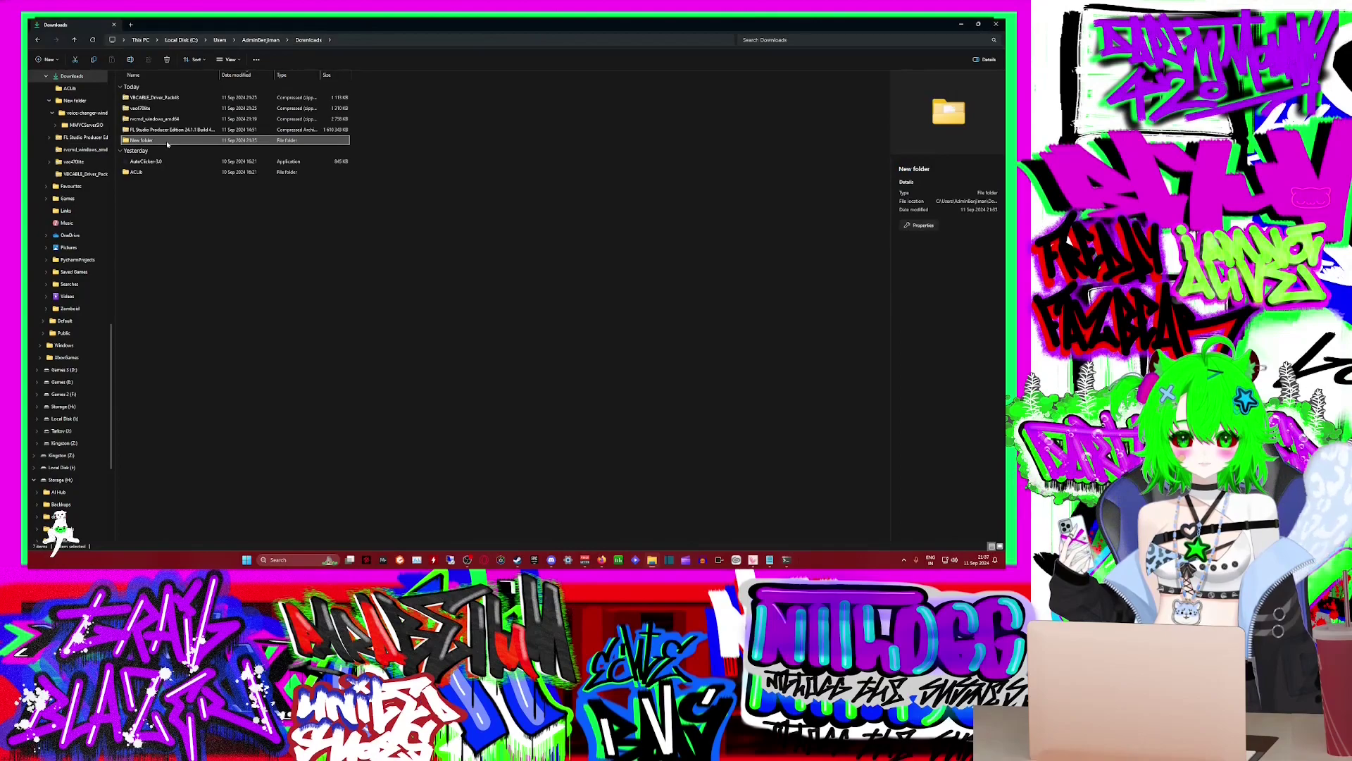
double_click(167, 142)
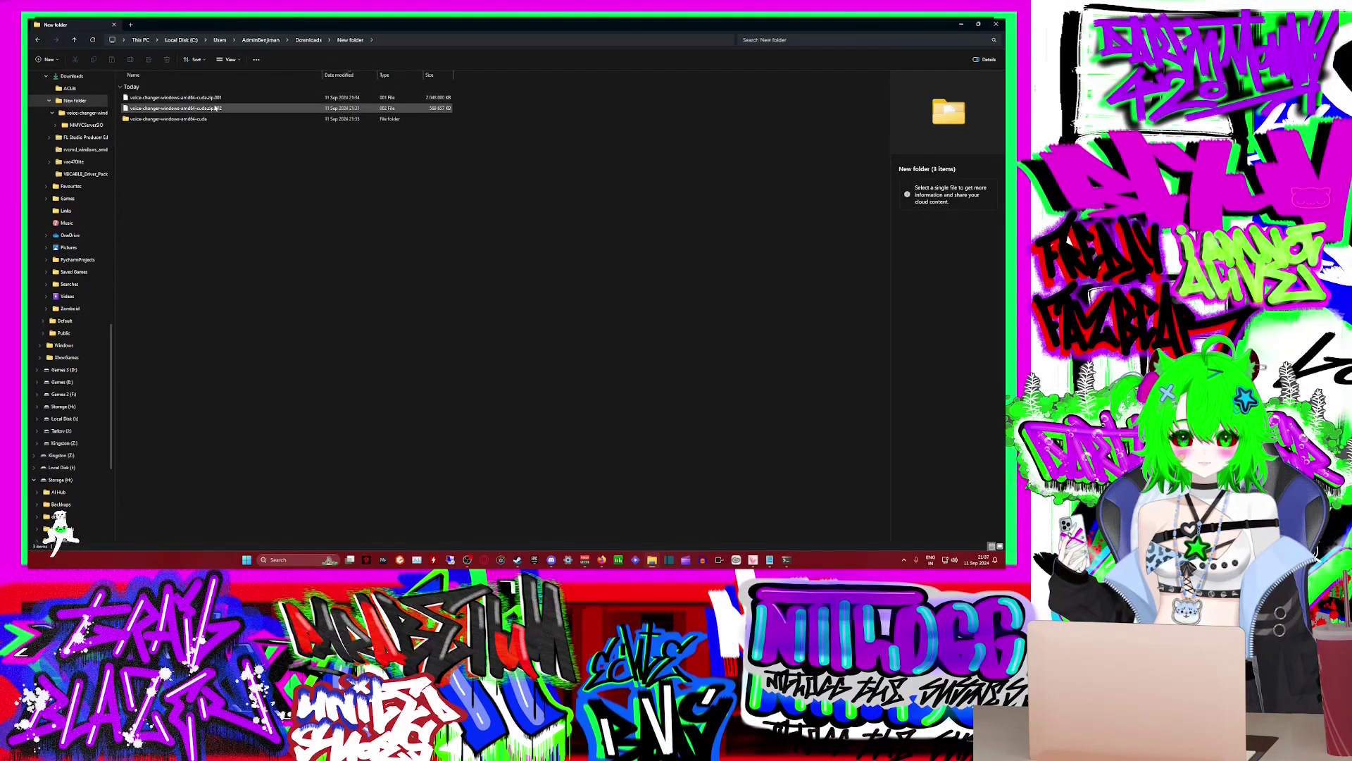
double_click(193, 119)
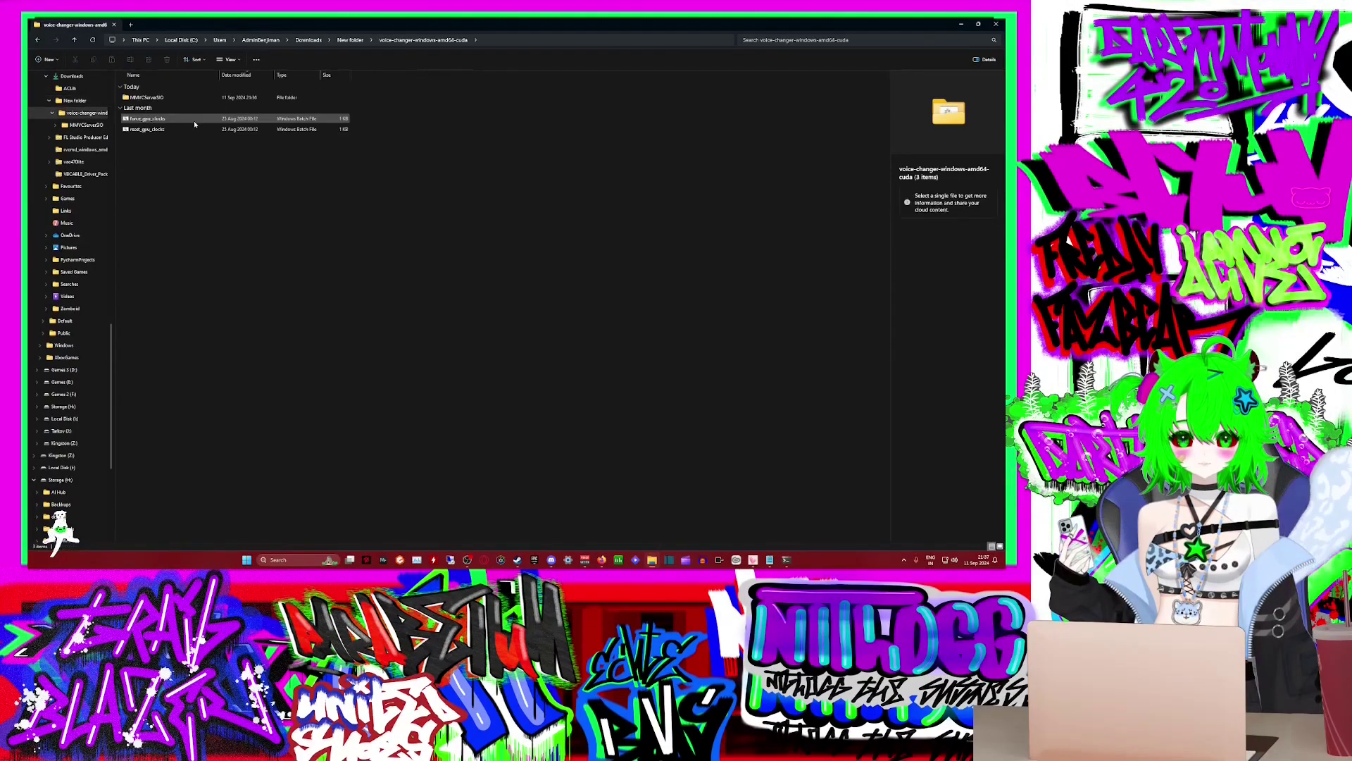
double_click(144, 98)
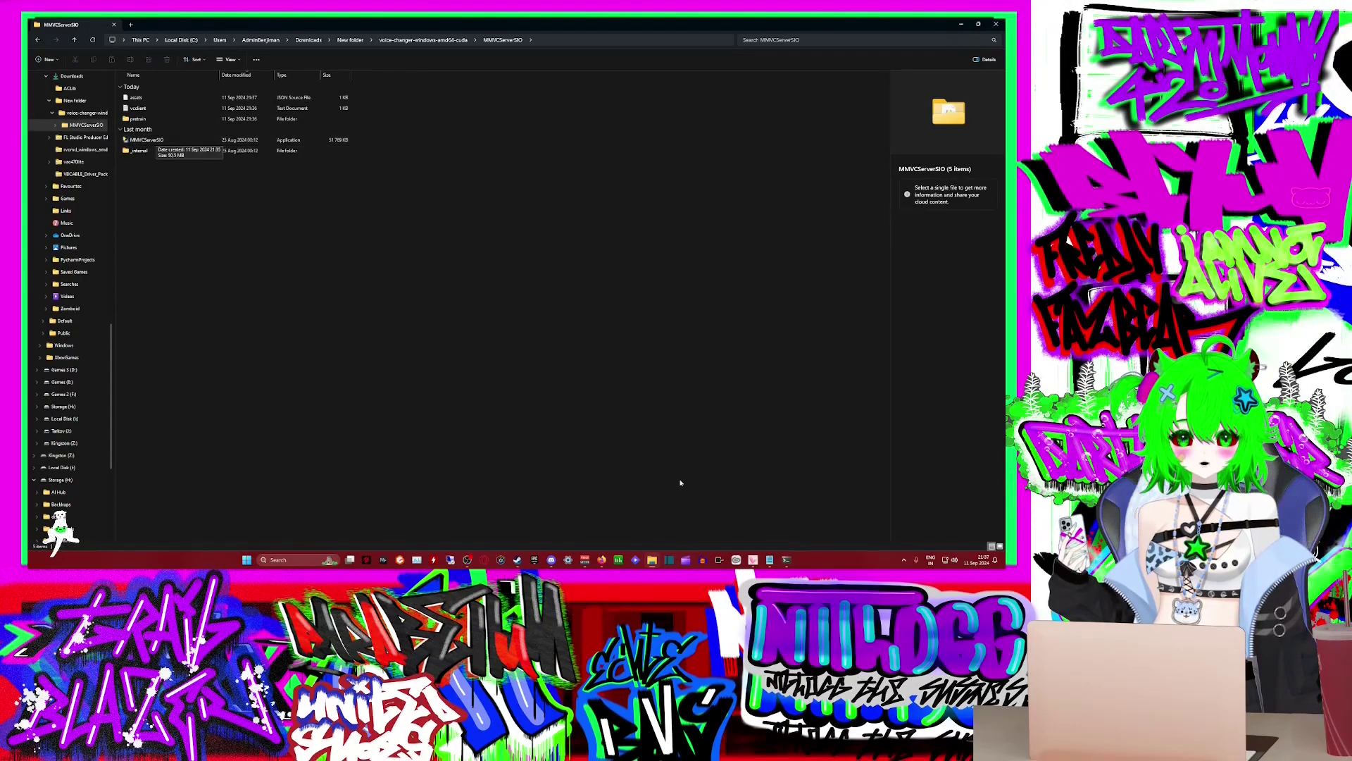
click(786, 560)
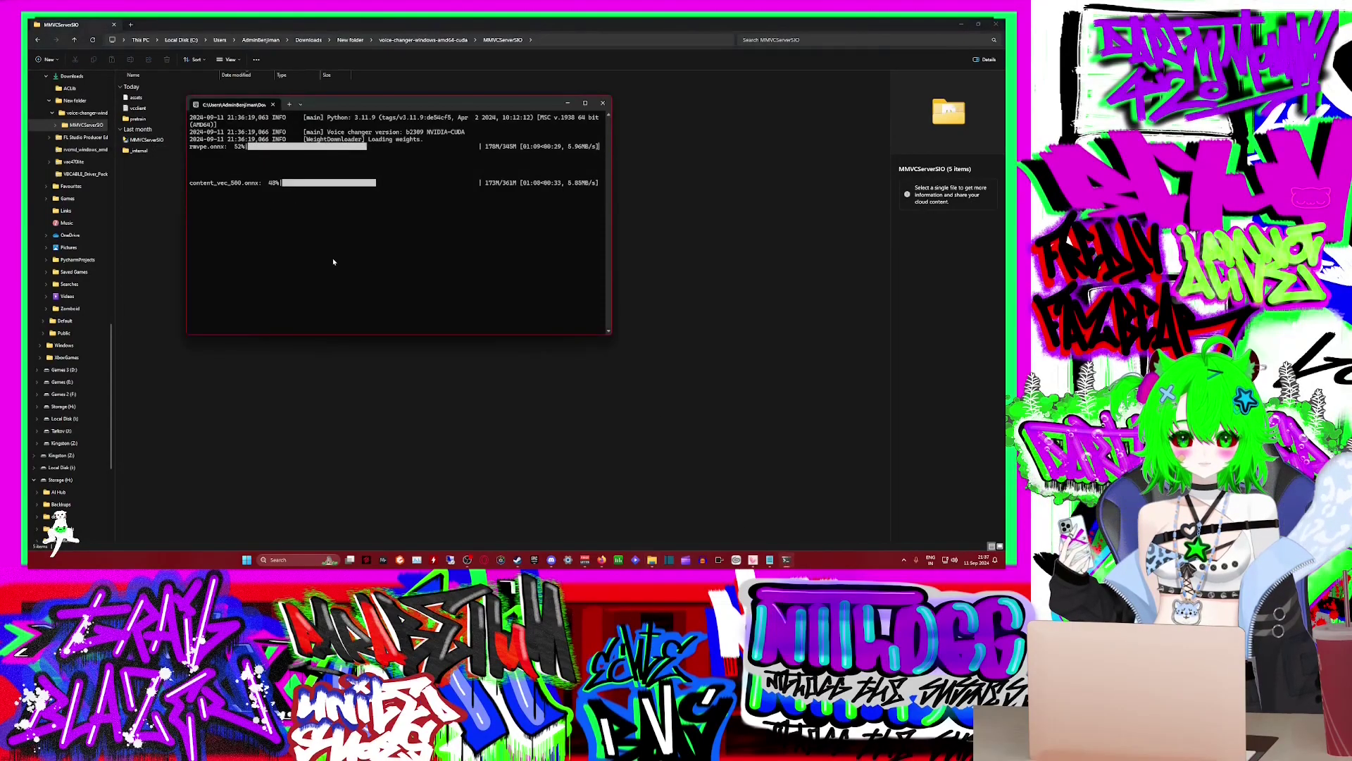